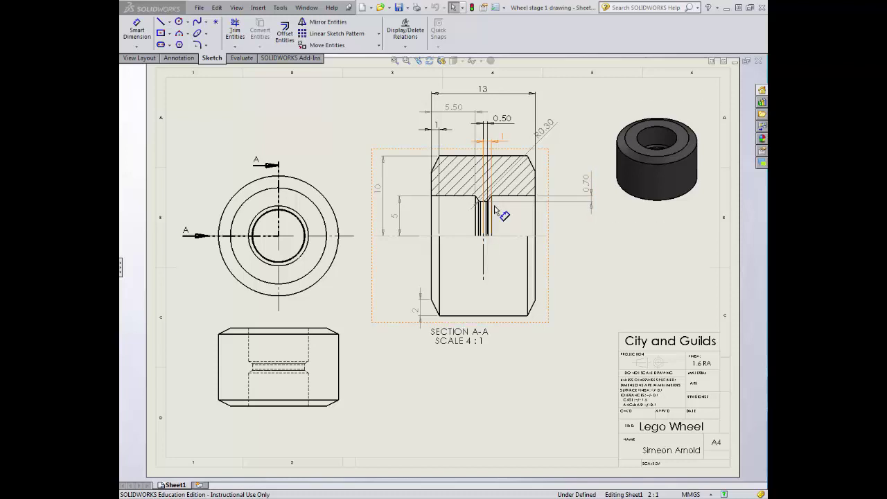
Inspect the groove line in the section view, then return to the drawing sheet.
click(490, 179)
scroll(490, 179, up, 1)
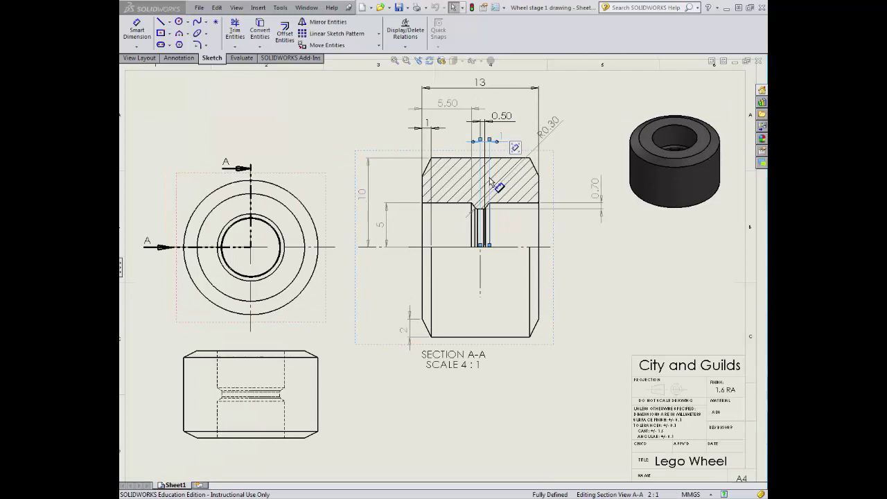
scroll(489, 177, up, 1)
scroll(489, 177, down, 1)
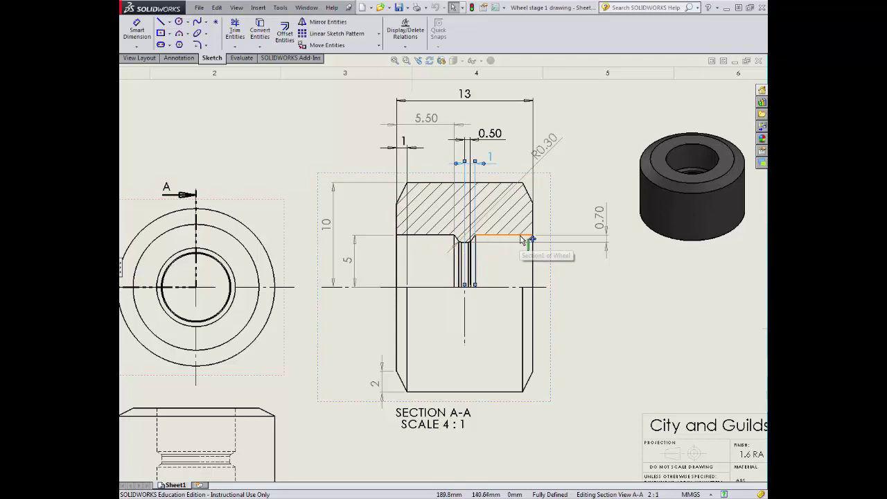
scroll(234, 316, down, 2)
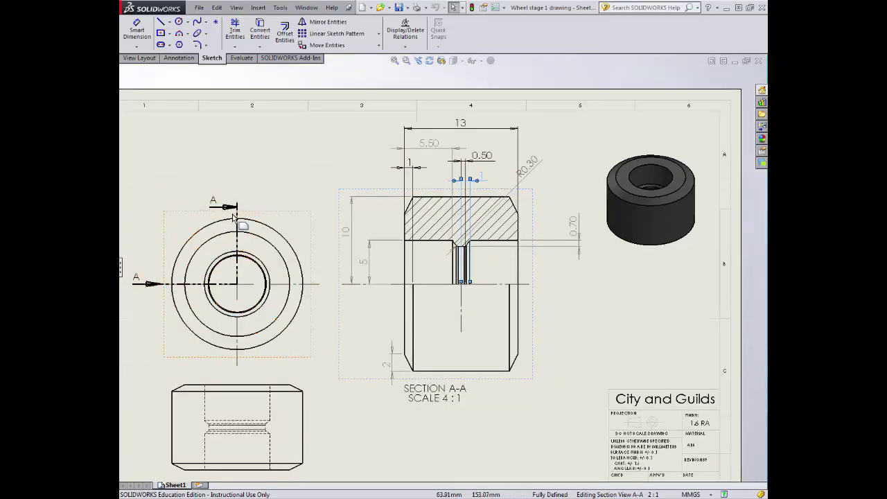
click(295, 140)
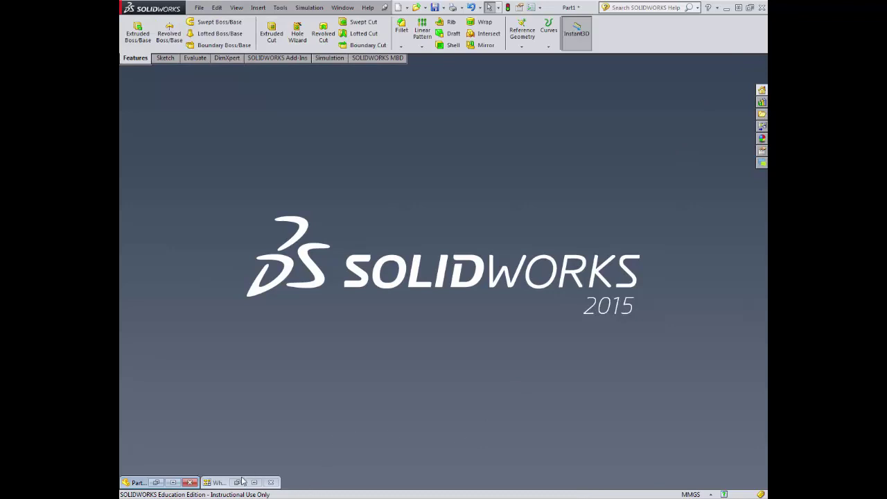
Restore the Part1 wheel window and orbit it to an angled view.
click(174, 482)
scroll(405, 395, up, 2)
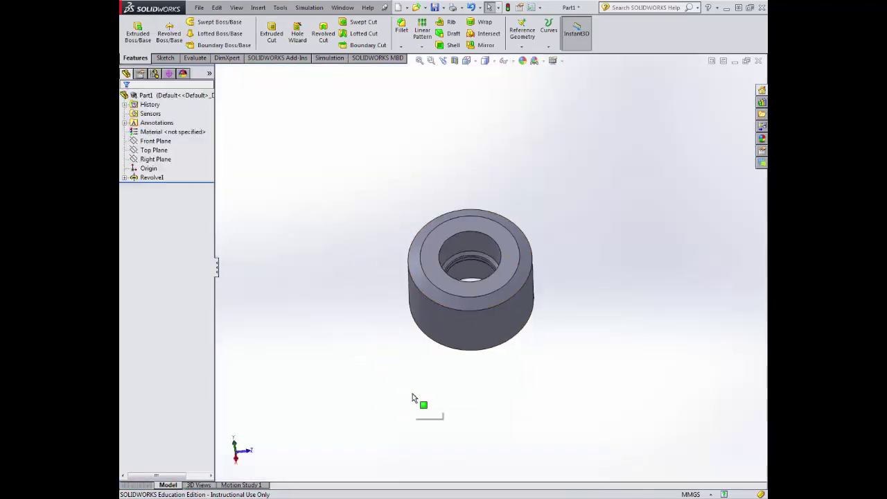
mouse_move(422, 321)
middle_down()
mouse_move(408, 332)
mouse_move(382, 299)
mouse_move(426, 336)
mouse_move(433, 405)
mouse_move(437, 325)
middle_up()
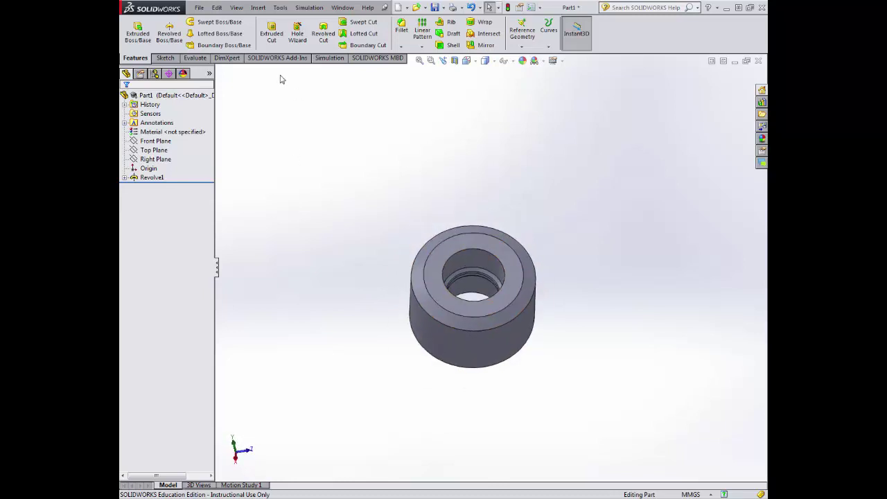
Start a new sketch on the wheel's flat face, viewed straight on from the Left.
click(164, 58)
click(133, 28)
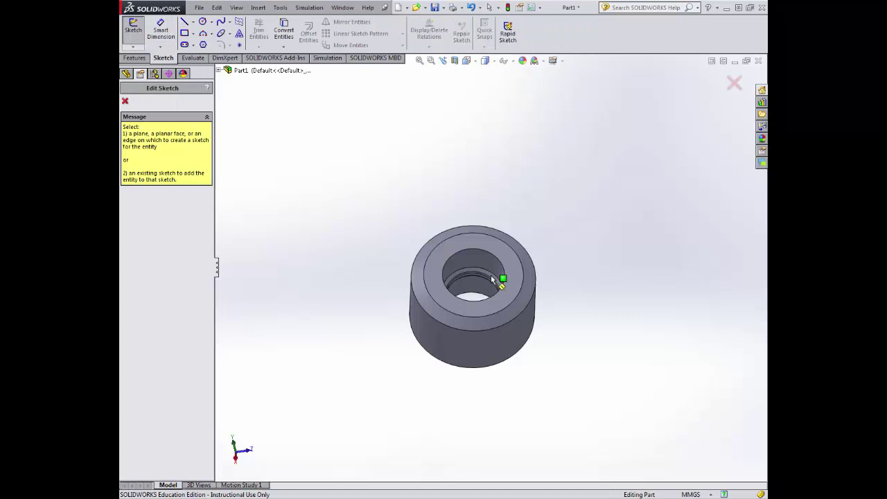
click(466, 242)
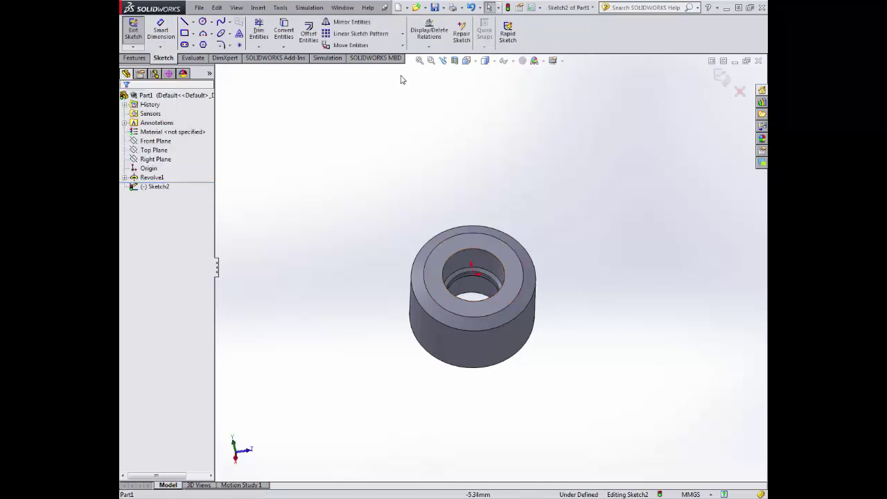
click(466, 60)
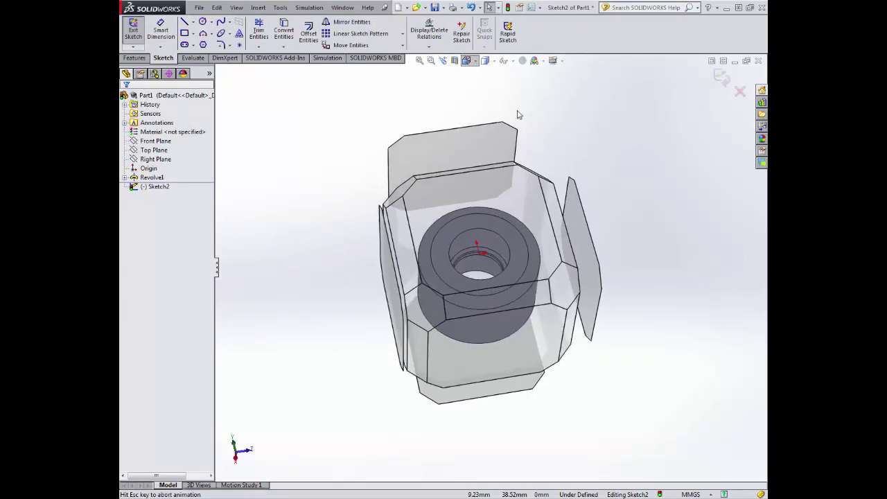
click(515, 185)
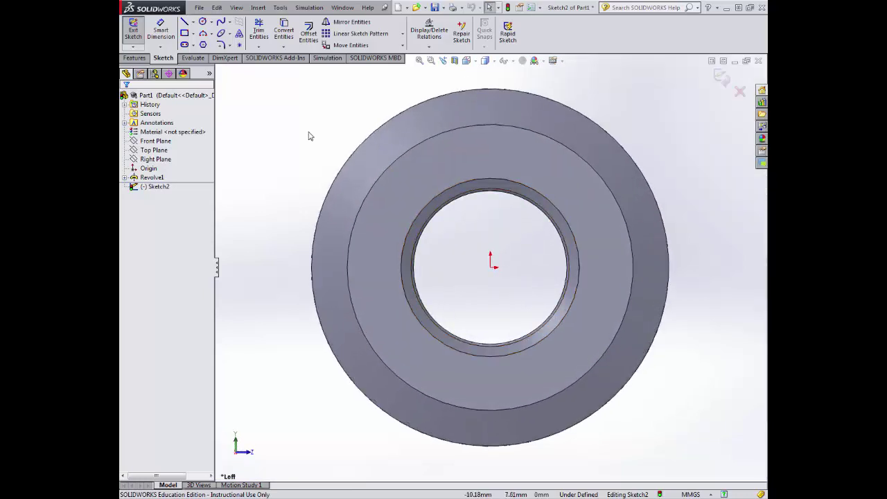
click(194, 24)
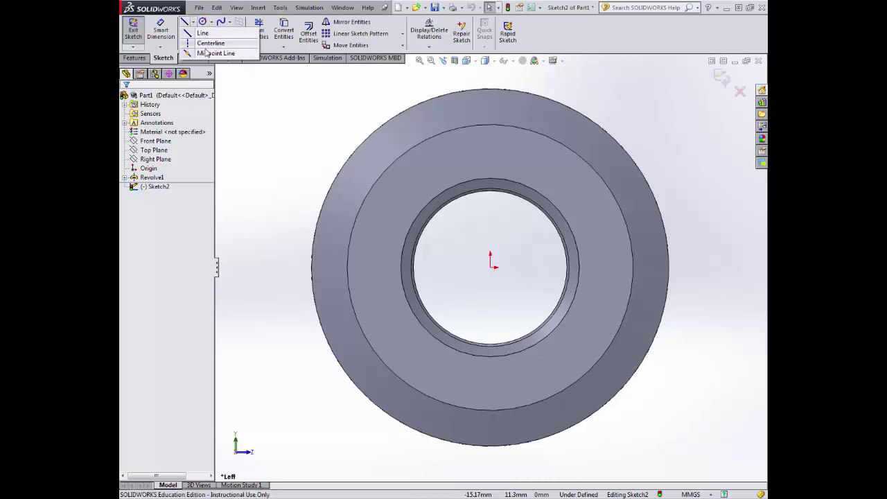
Draw a vertical centreline from the wheel's centre up past the rim.
click(202, 43)
click(491, 268)
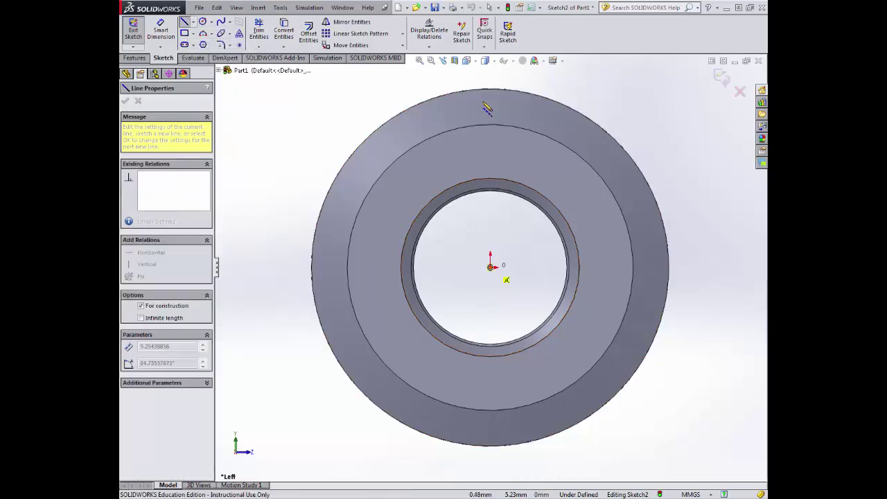
key(f)
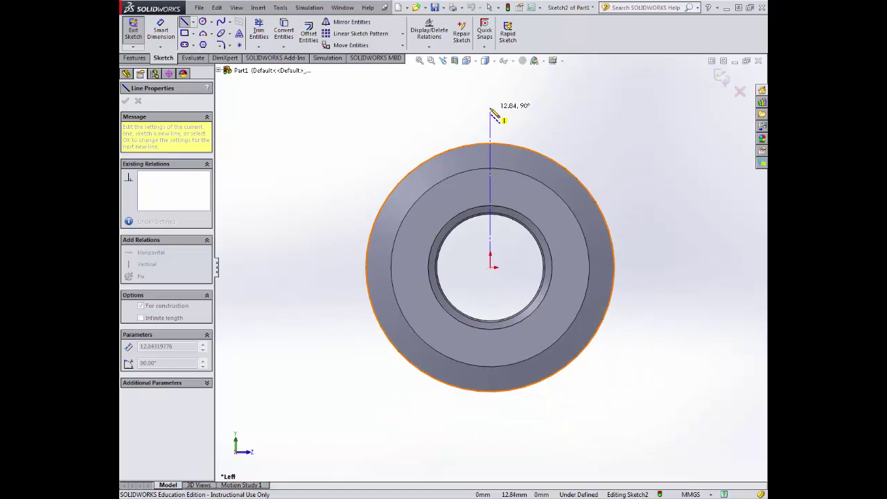
click(490, 109)
key(Escape)
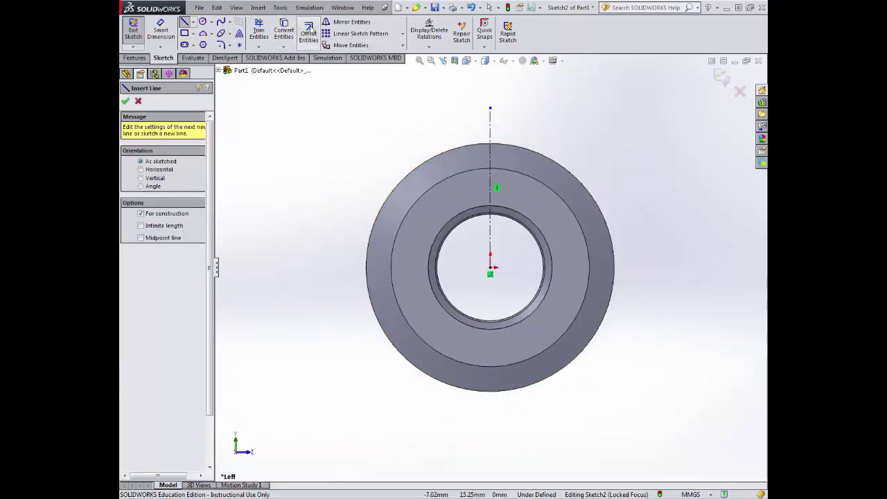
Offset the centreline 0.75 mm bi-directionally, accepting the warning.
click(309, 30)
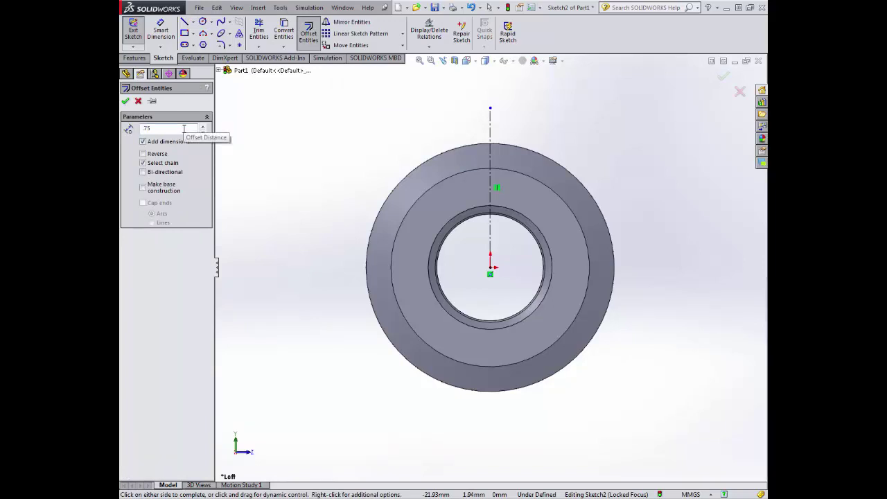
key(Return)
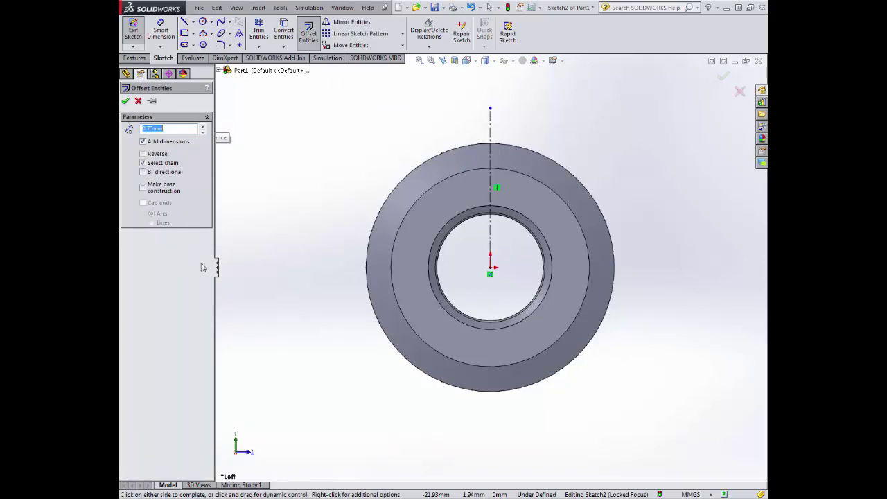
click(491, 192)
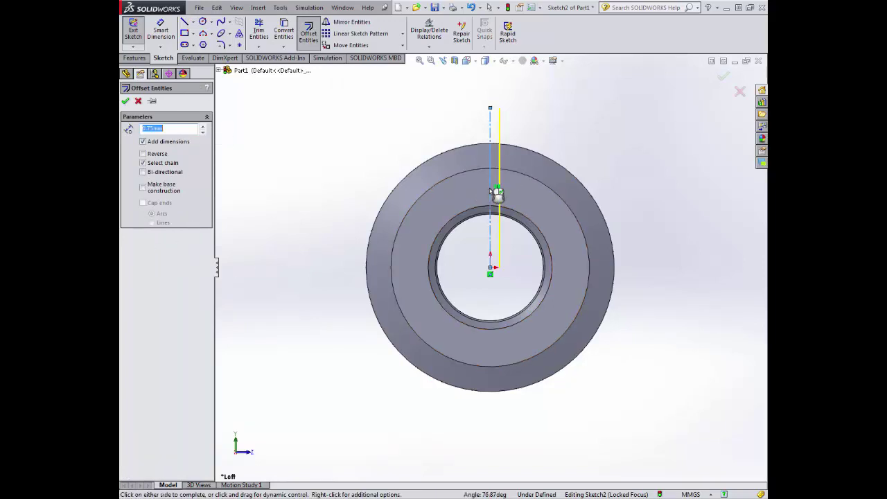
click(143, 172)
click(126, 102)
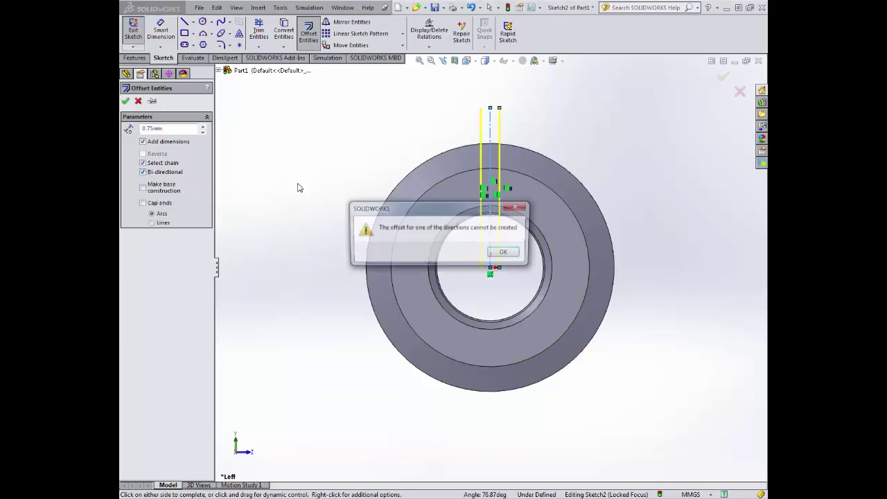
click(512, 254)
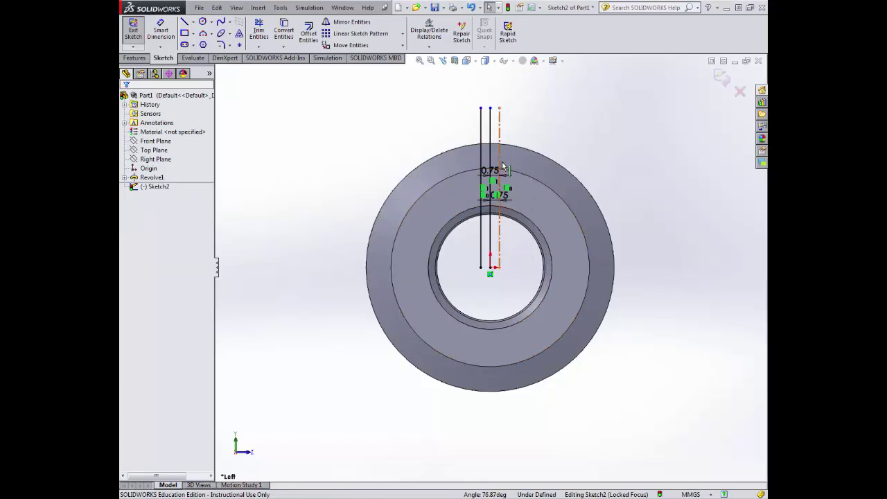
Make the left offset line construction geometry.
click(481, 143)
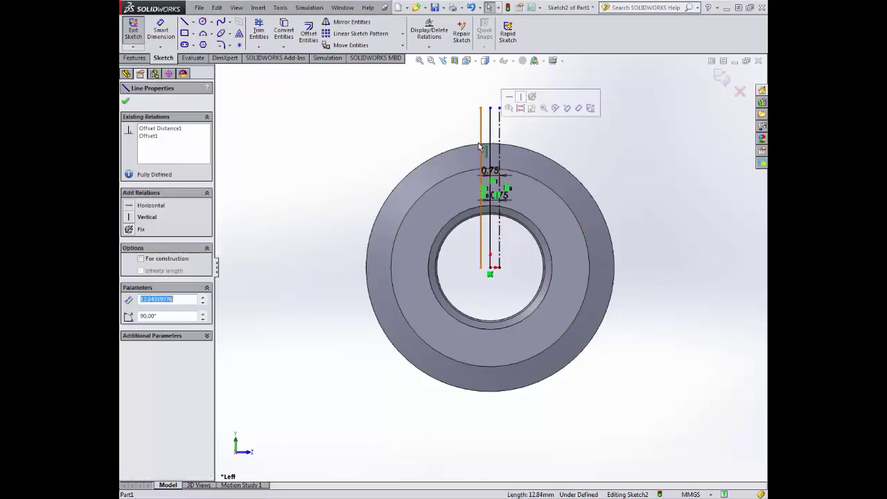
click(140, 259)
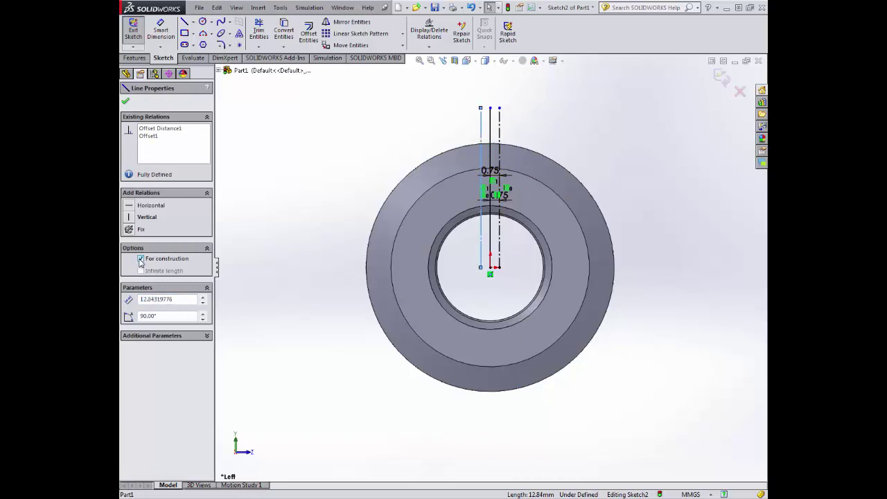
click(126, 101)
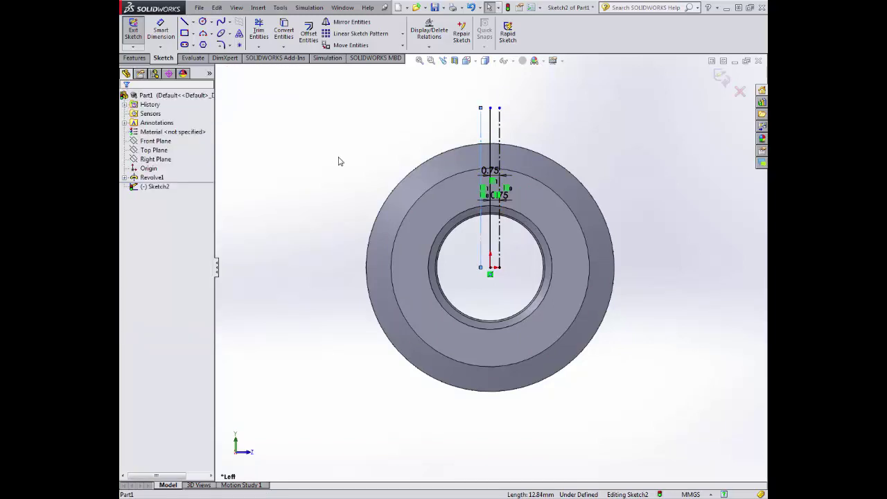
ctrl+middle_drag(449, 173, 459, 197)
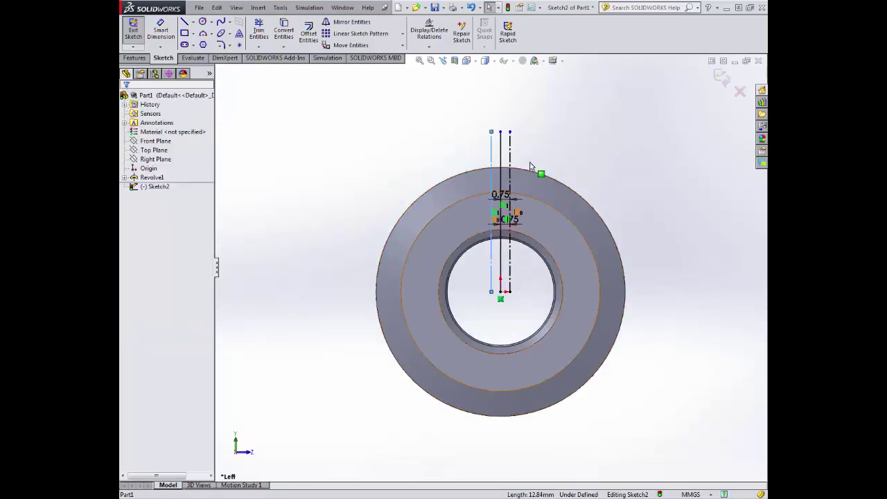
scroll(561, 235, up, 3)
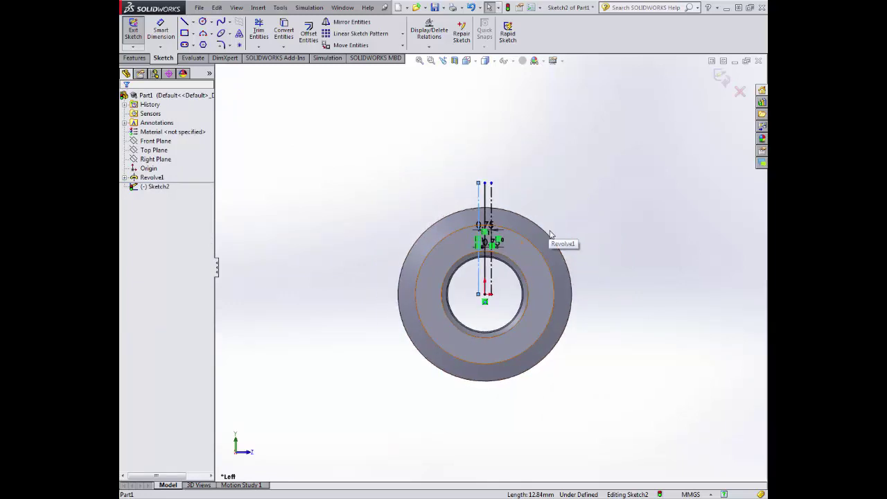
Draw a circle centred on the wheel origin passing through the top of the ring.
click(202, 22)
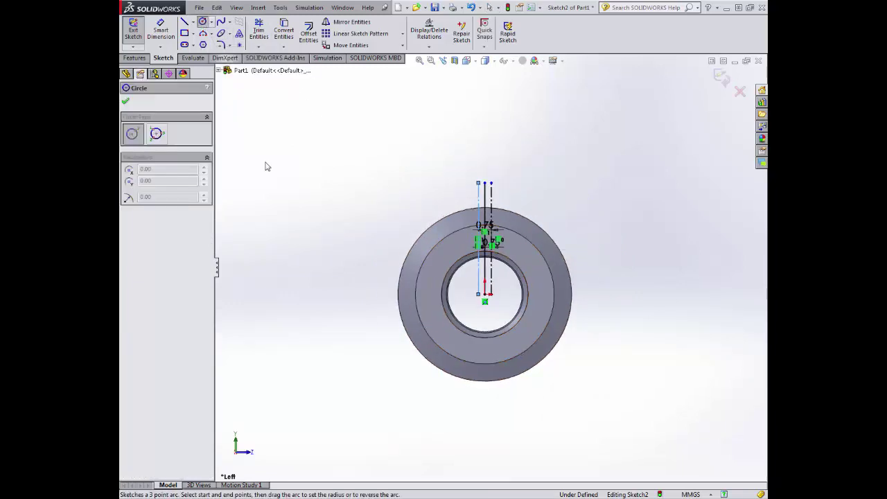
scroll(486, 317, down, 2)
click(487, 282)
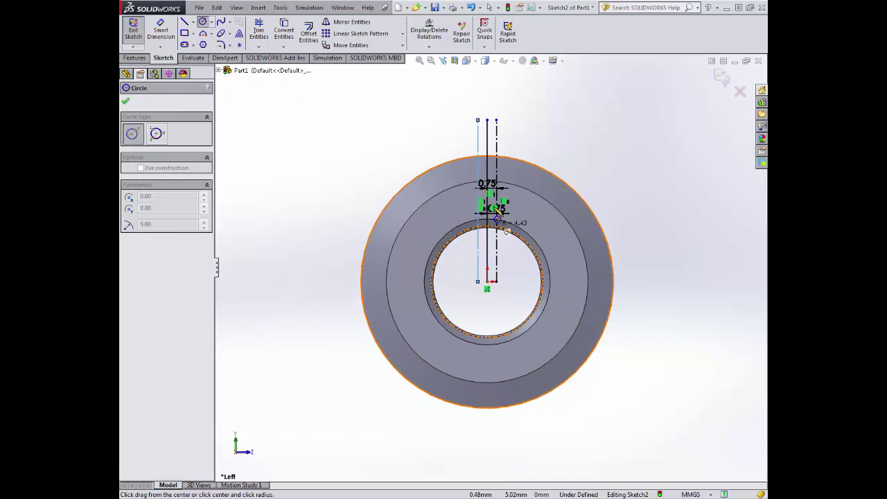
scroll(497, 187, down, 4)
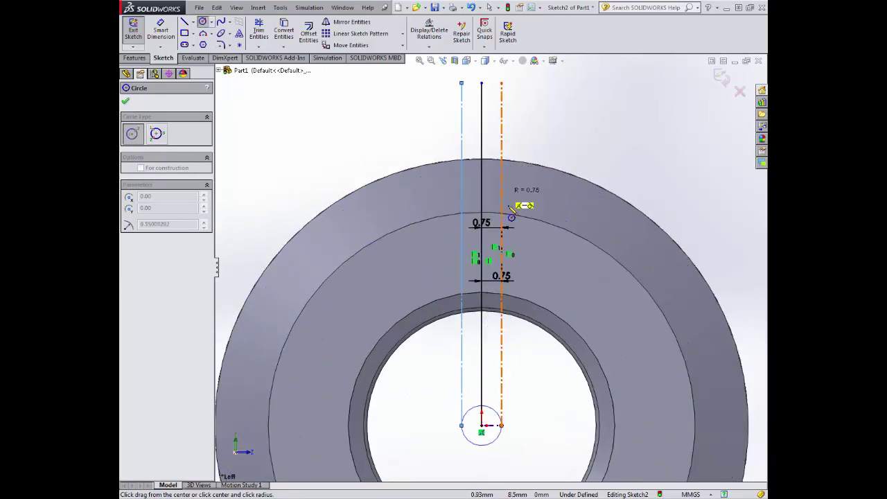
click(506, 218)
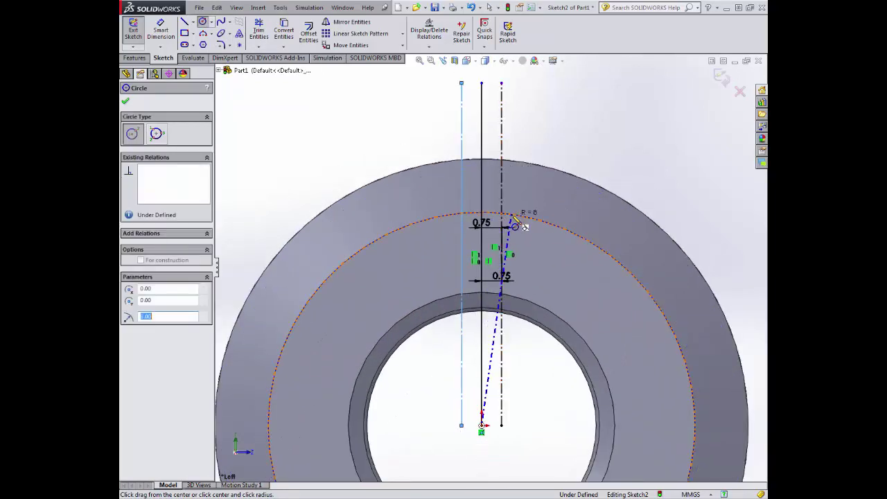
scroll(509, 258, up, 4)
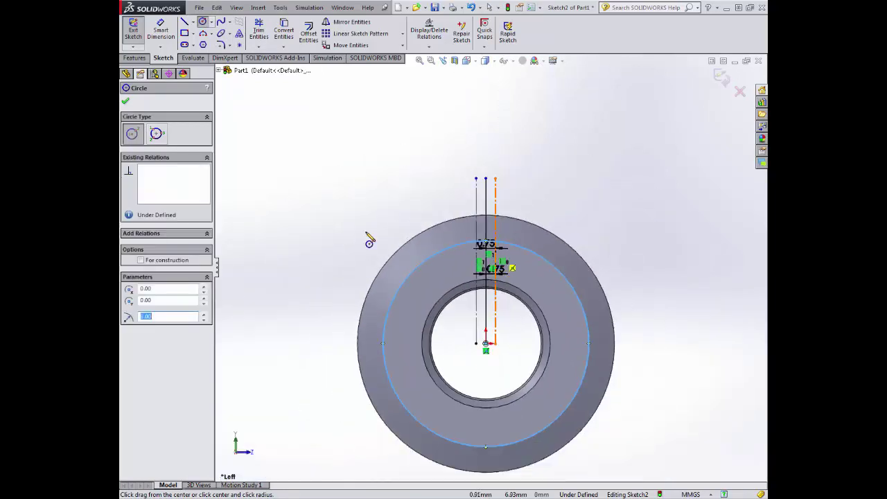
click(126, 102)
Power-trim the circle down to the short arc between the offset lines.
click(258, 31)
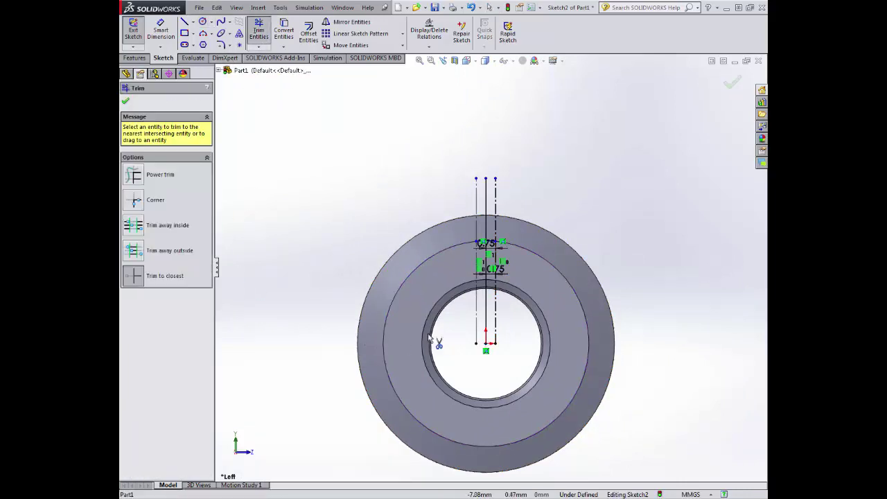
scroll(492, 273, down, 2)
scroll(504, 244, down, 2)
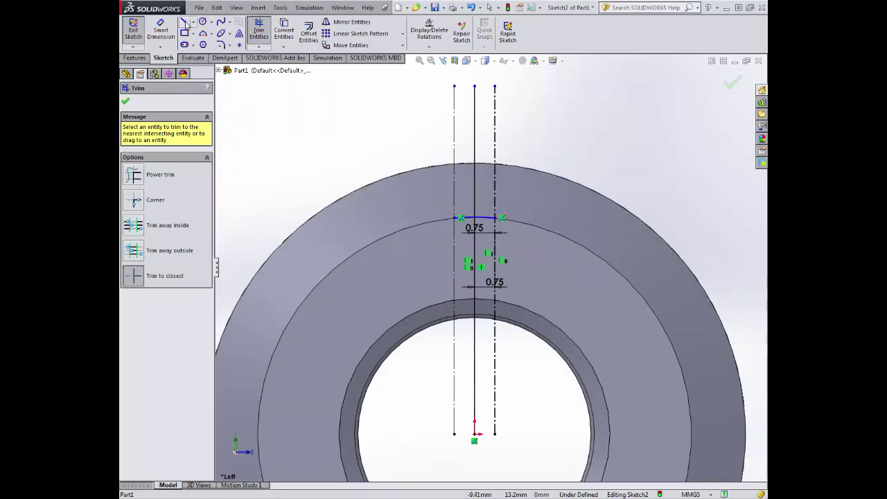
Finish the trim and make the middle vertical line construction geometry.
click(125, 100)
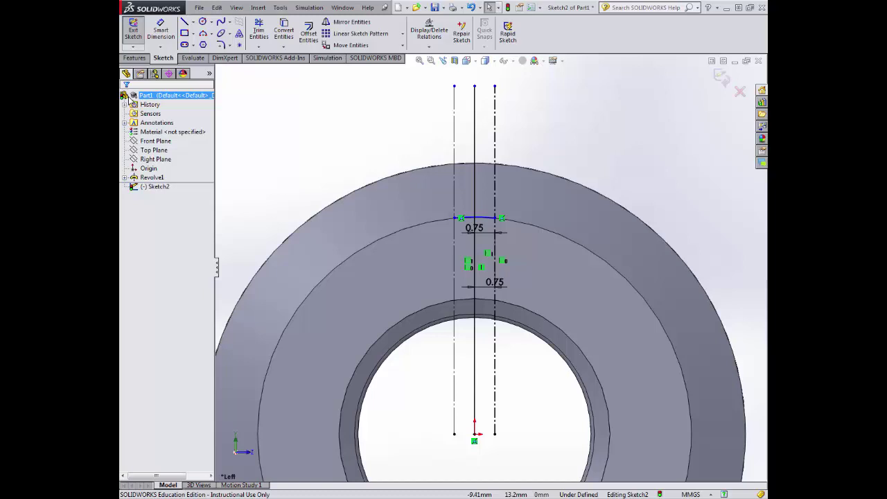
click(474, 136)
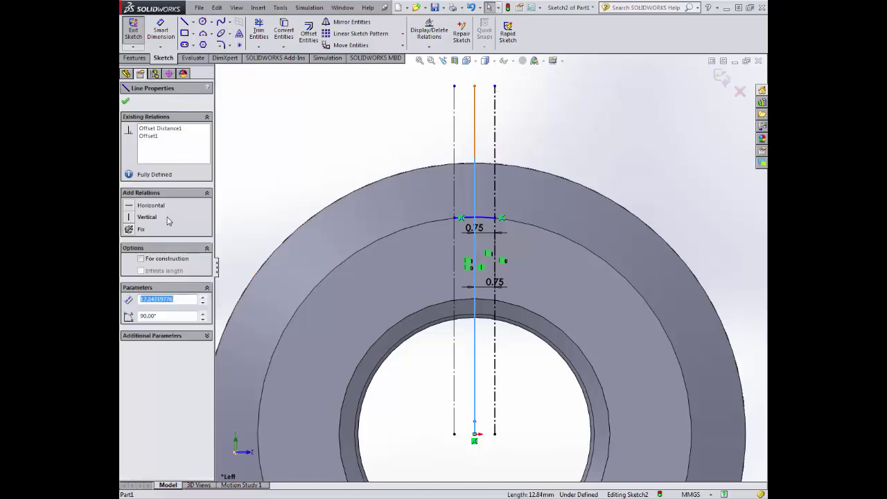
click(141, 260)
click(270, 184)
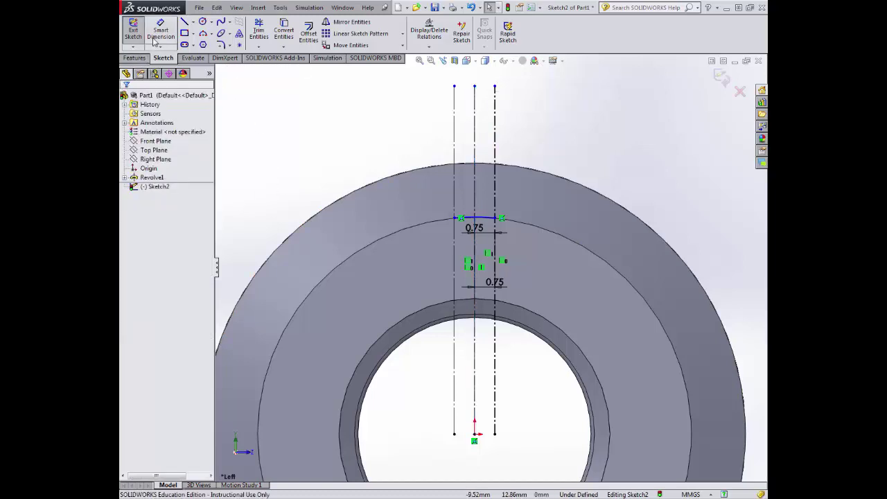
Draw a slanted line up from the arc's right end, dimensioned 7° from vertical.
click(184, 22)
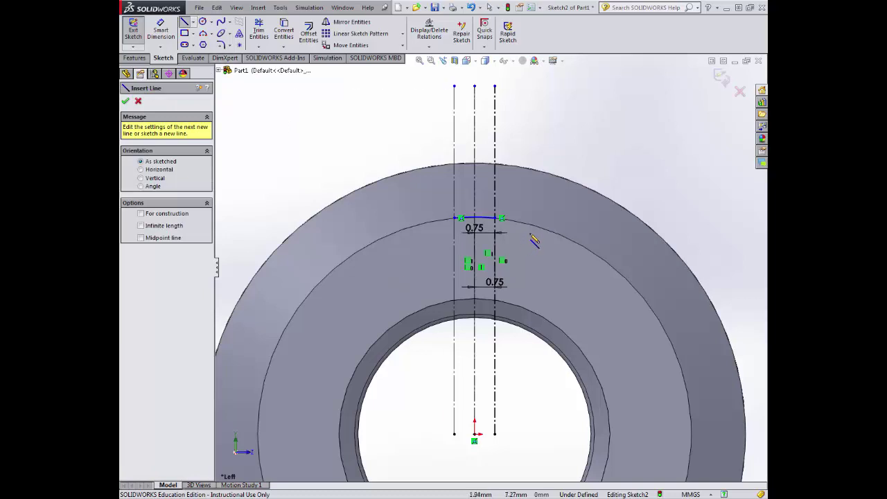
mouse_move(500, 219)
mouse_down()
mouse_move(538, 124)
mouse_move(519, 115)
mouse_up()
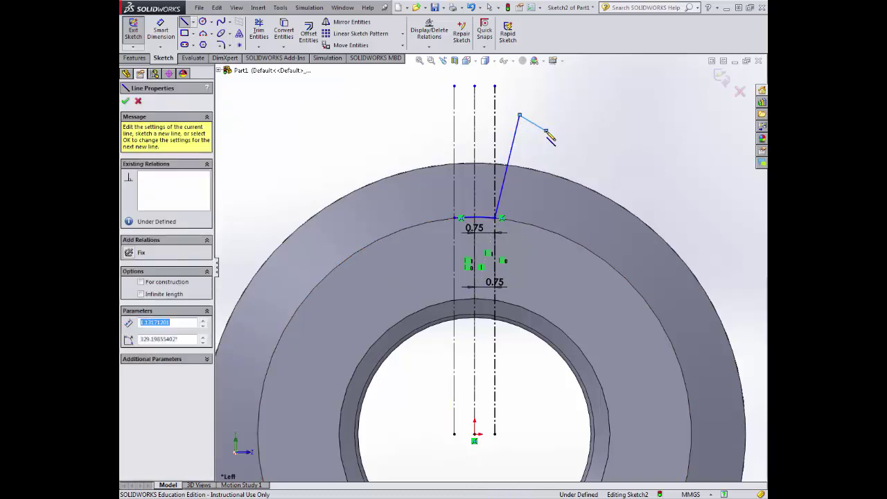
key(Escape)
click(160, 29)
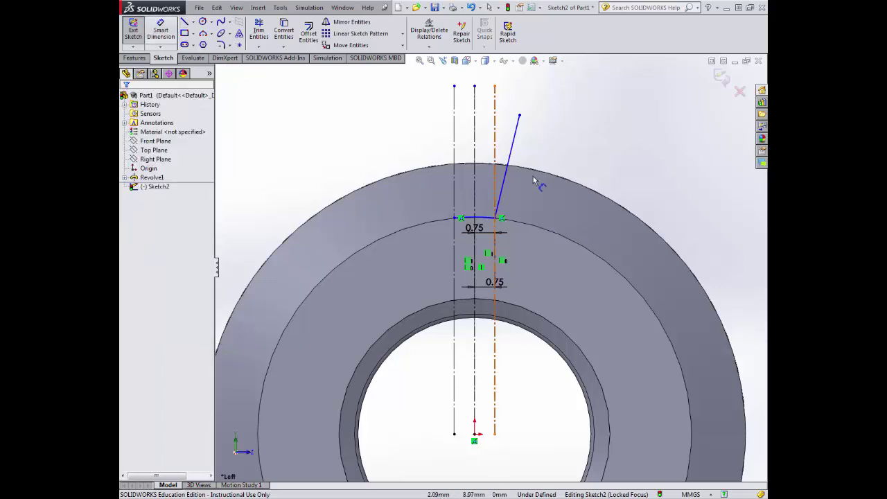
click(494, 144)
click(511, 146)
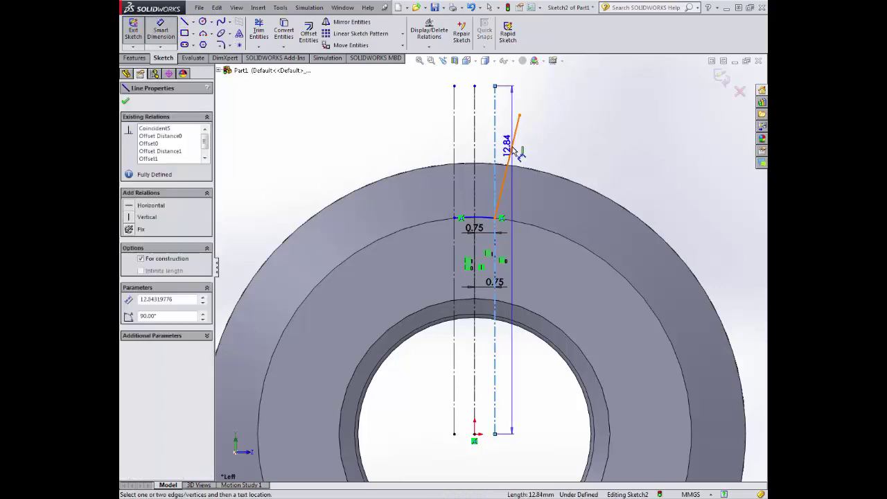
click(521, 93)
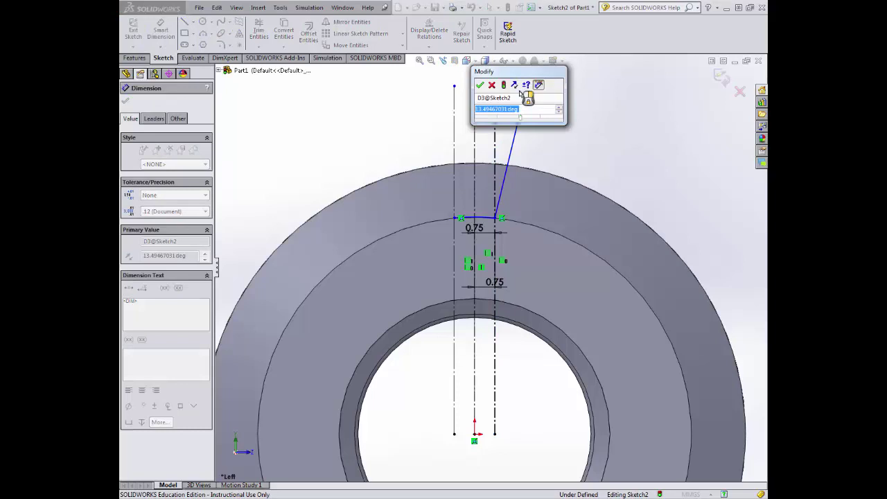
text(7)
key(Return)
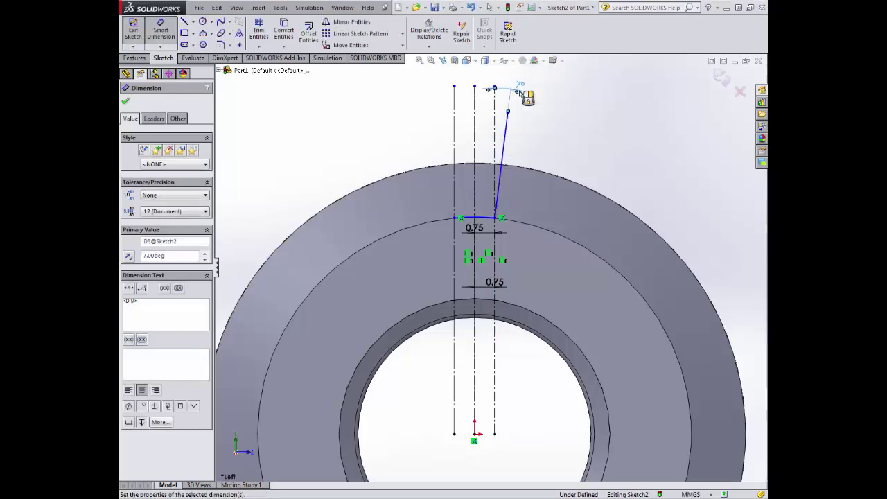
click(126, 103)
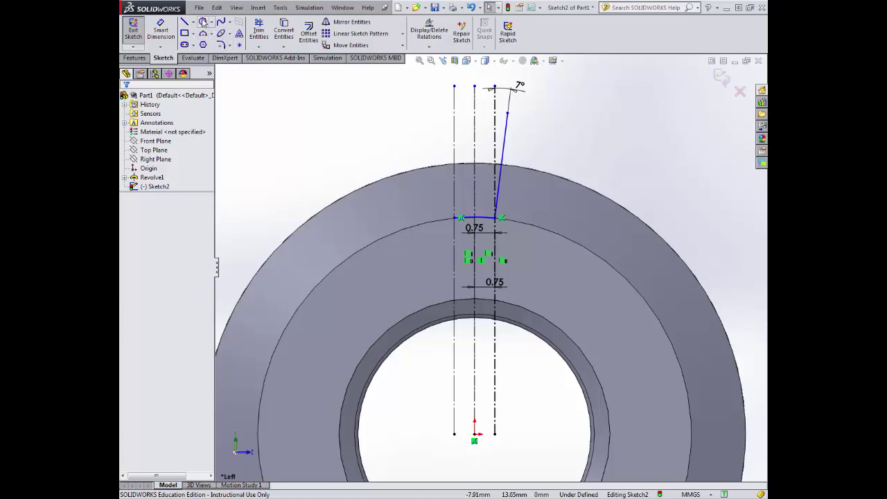
Add a flat top line from the slanted line's top to the centre line.
click(184, 23)
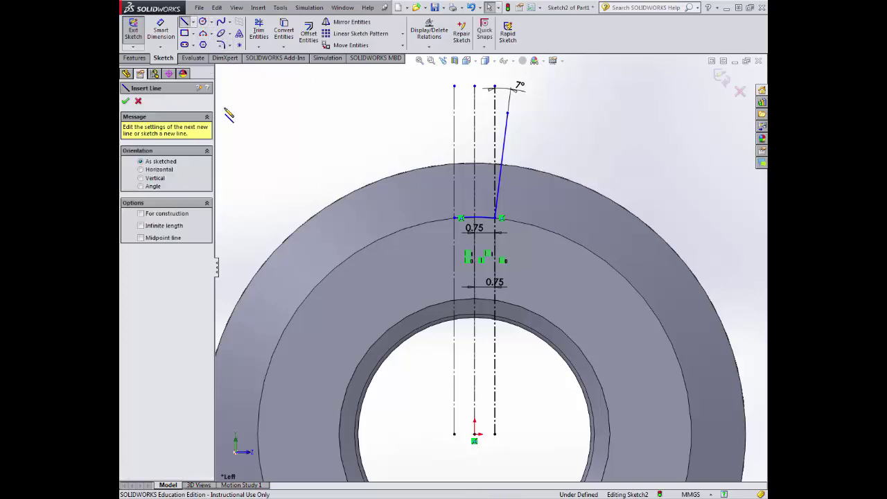
click(507, 112)
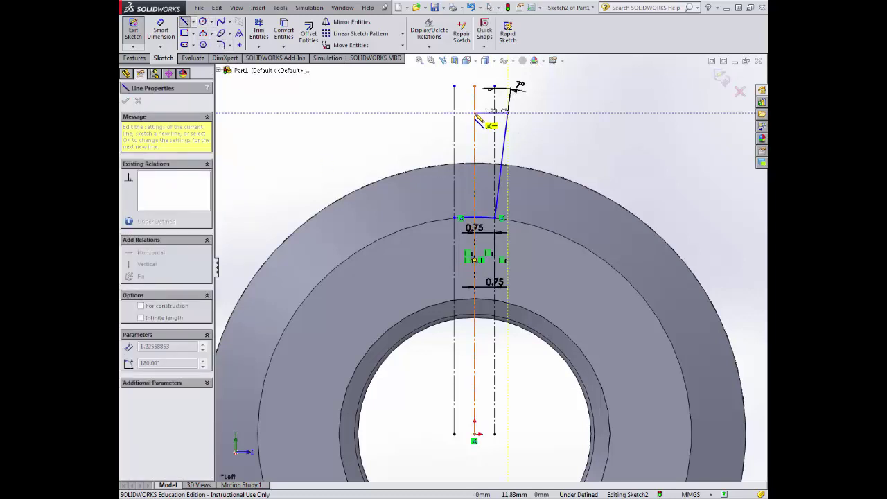
click(480, 113)
key(Escape)
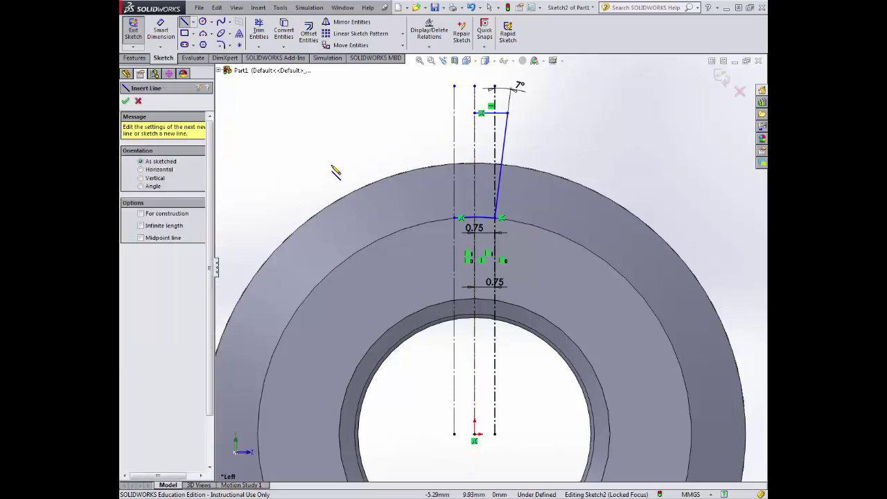
click(125, 103)
Mirror the slanted and top lines about the vertical centre line Line1.
click(350, 24)
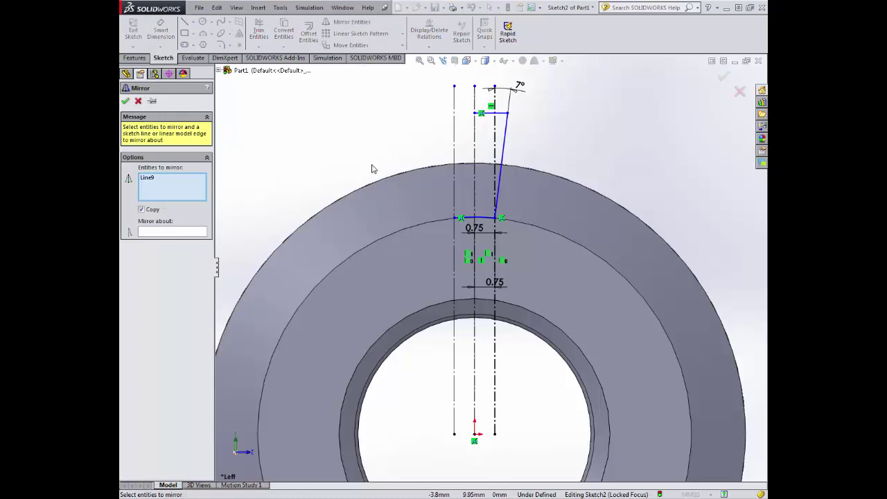
click(162, 179)
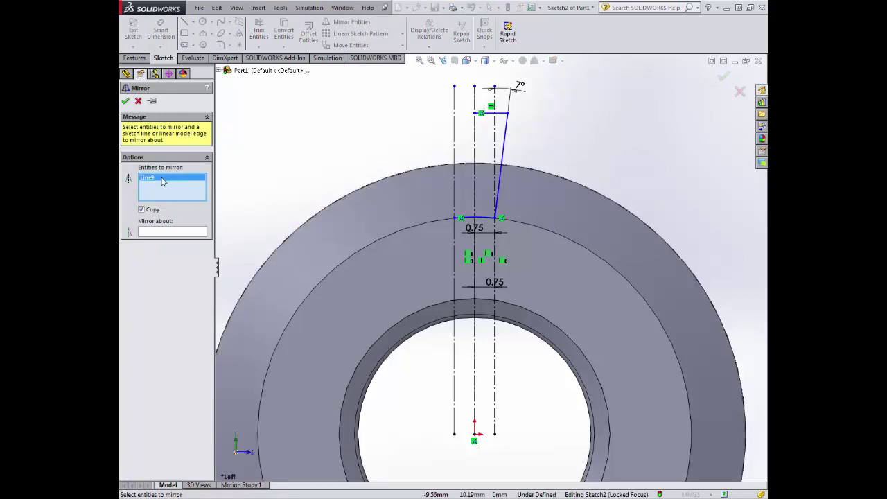
key(Delete)
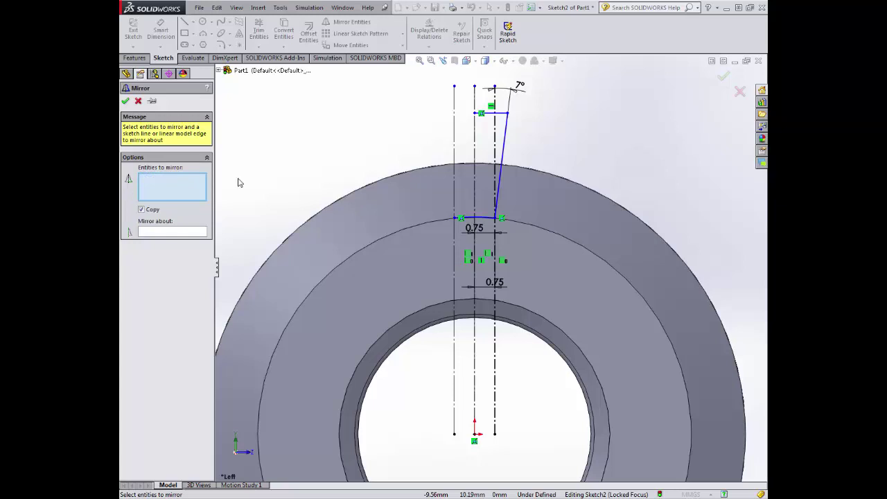
click(505, 130)
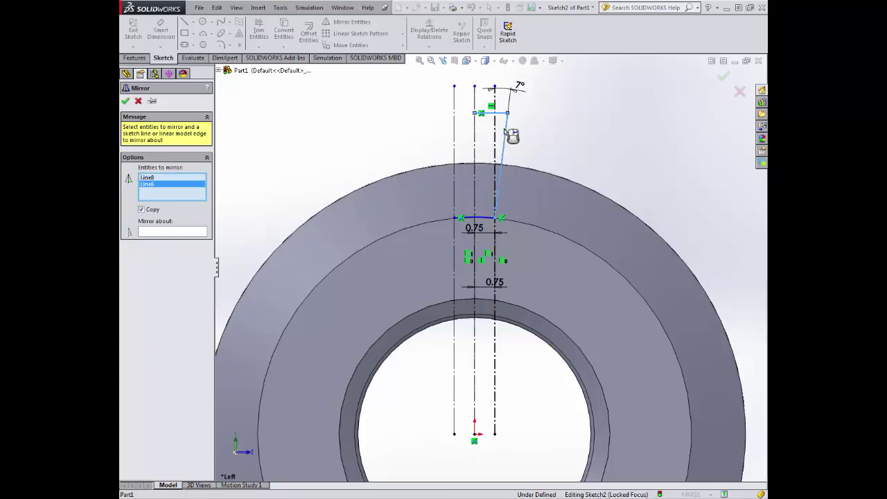
click(179, 233)
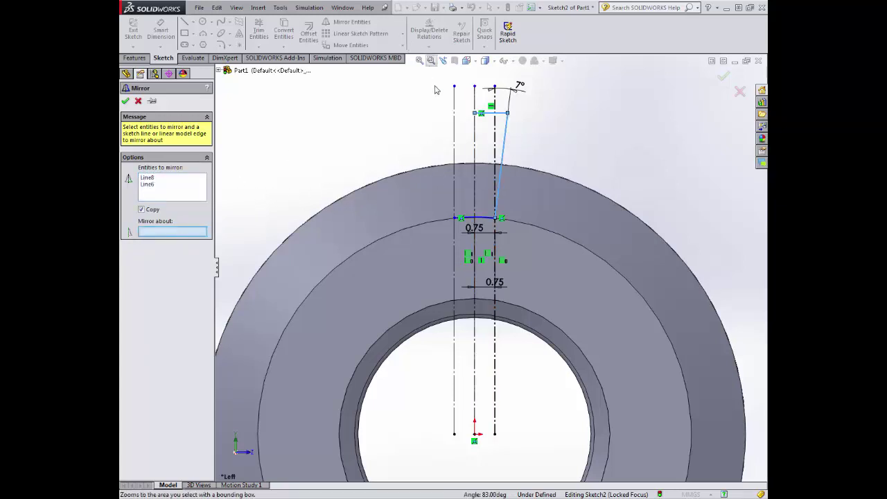
click(475, 140)
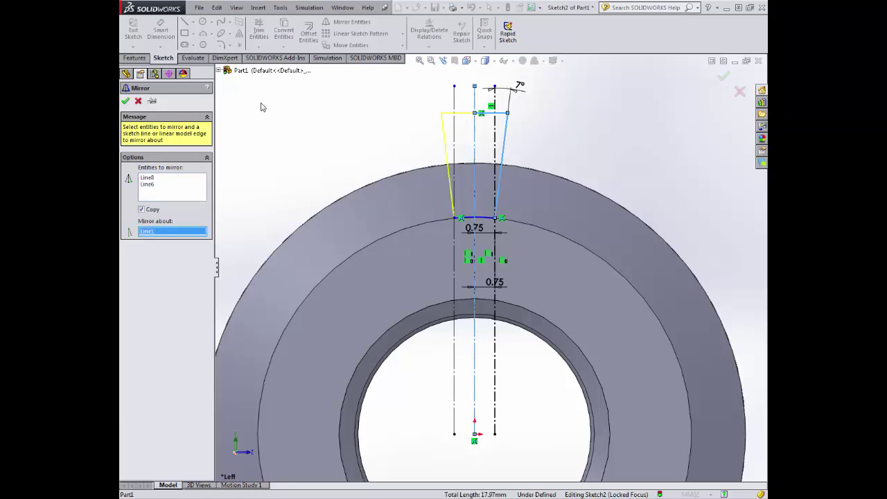
Confirm the mirrored lines and delete the conflicting upper 0.75 dimension.
click(127, 102)
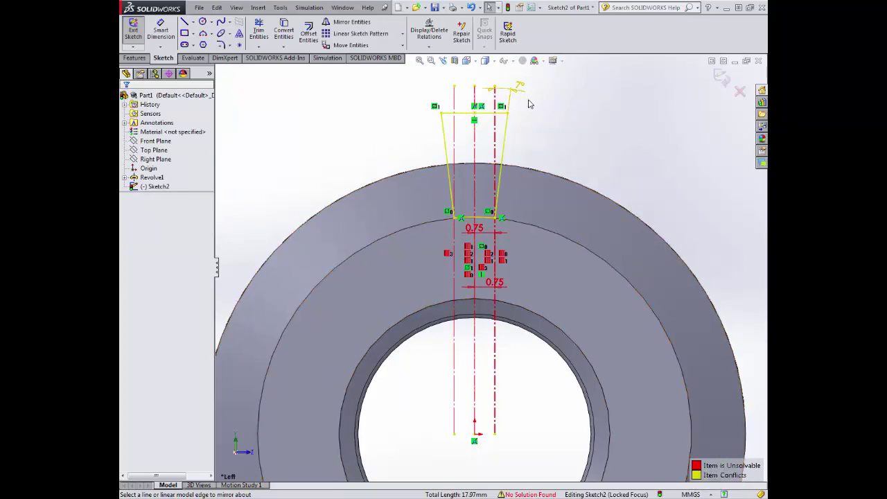
key(Escape)
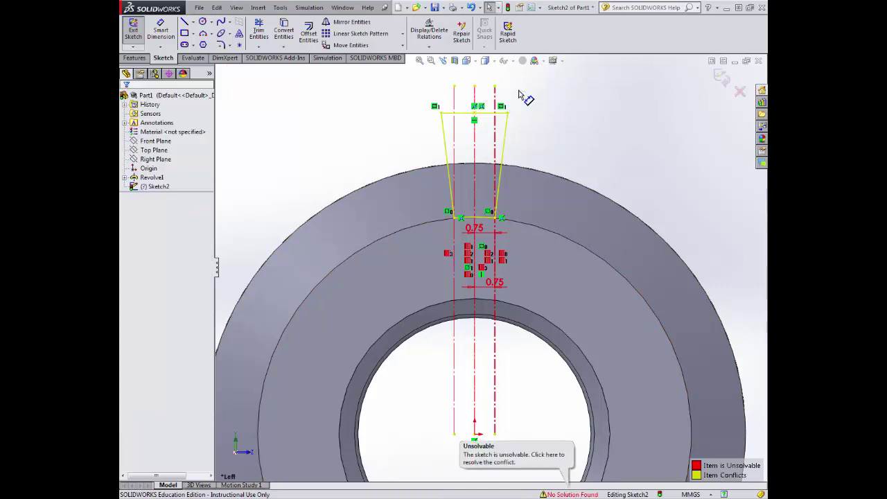
click(483, 235)
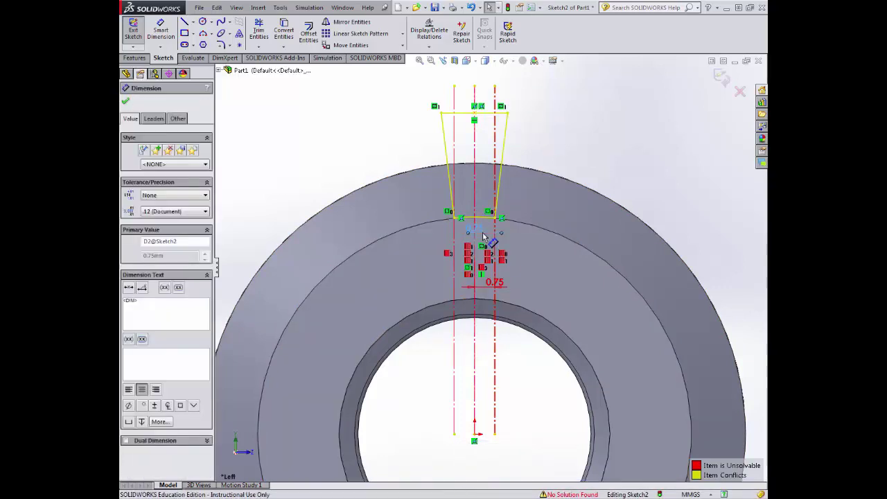
key(Delete)
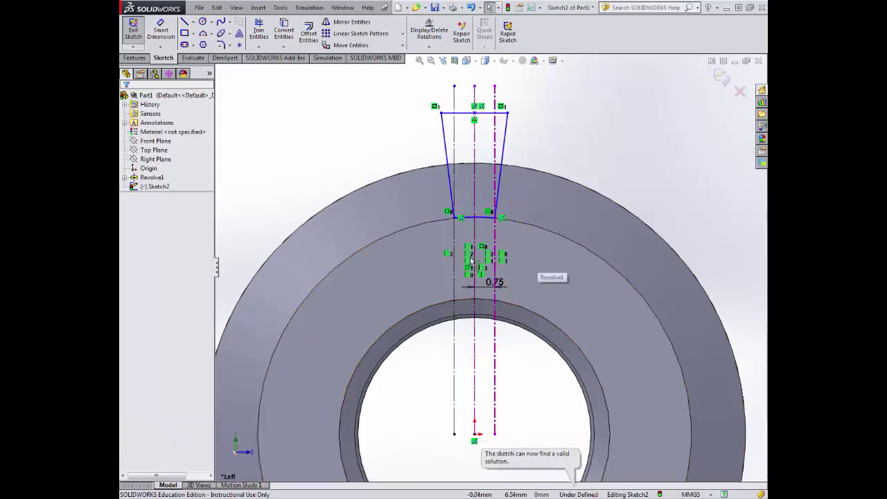
scroll(496, 275, up, 3)
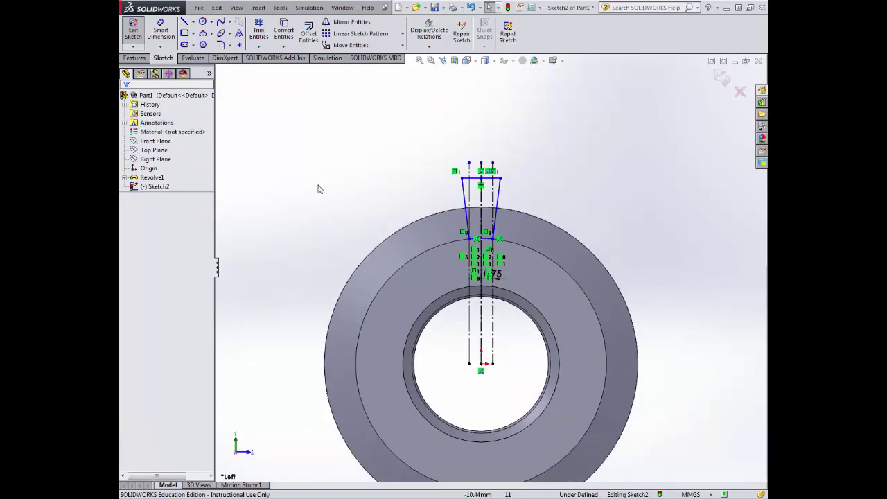
mouse_move(317, 187)
middle_down()
mouse_move(368, 230)
mouse_move(369, 212)
middle_up()
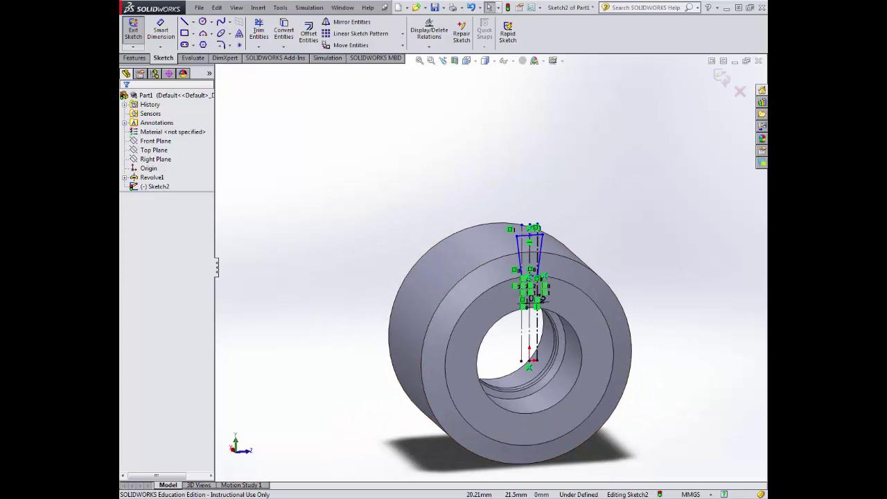
Extrude-cut the tread profile blind 5.75 mm deep into the tyre rim.
click(134, 59)
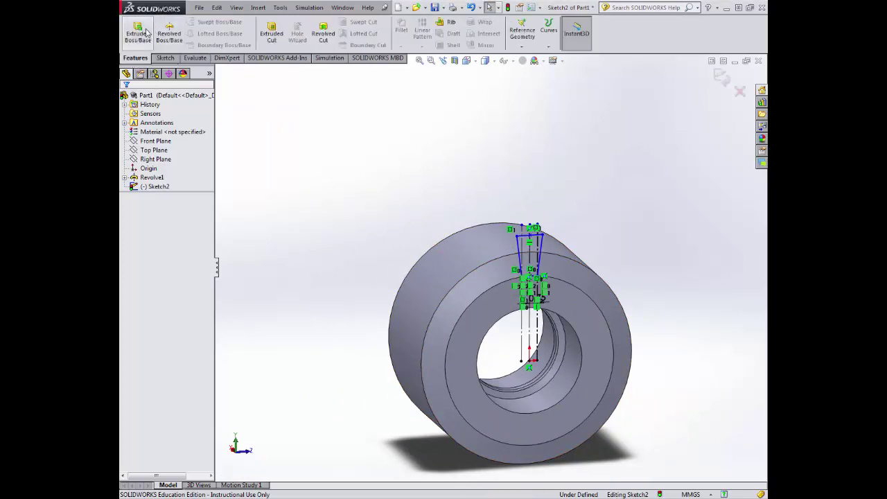
click(271, 34)
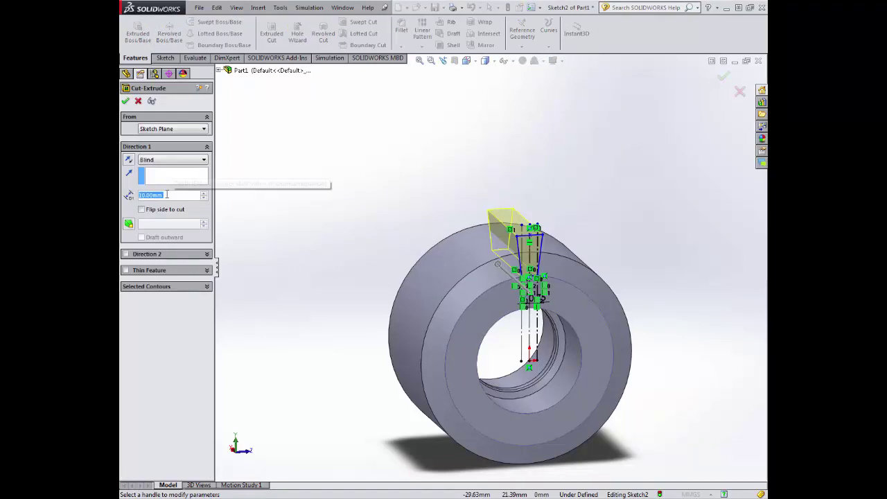
text(5.75mm)
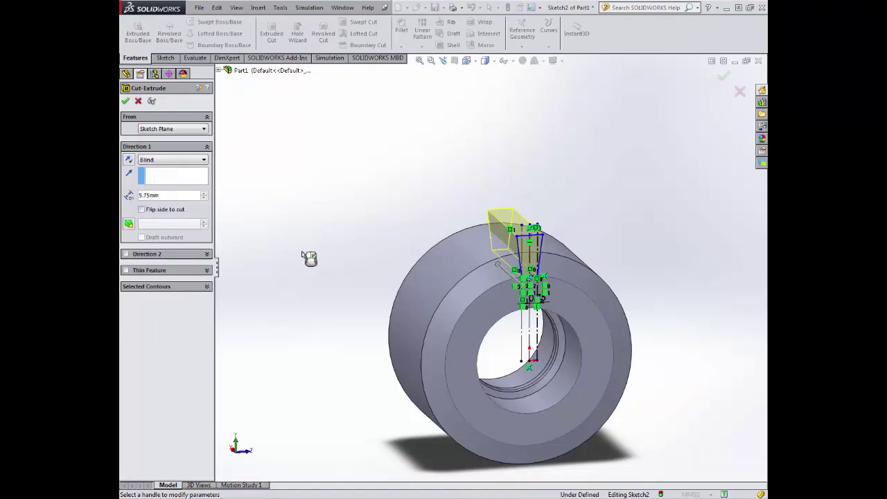
middle_drag(307, 257, 367, 261)
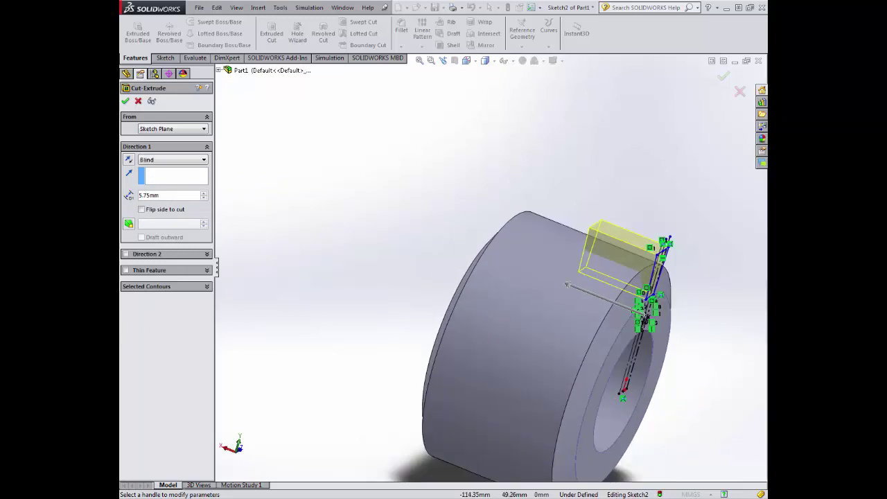
click(125, 102)
middle_drag(385, 190, 370, 231)
click(370, 231)
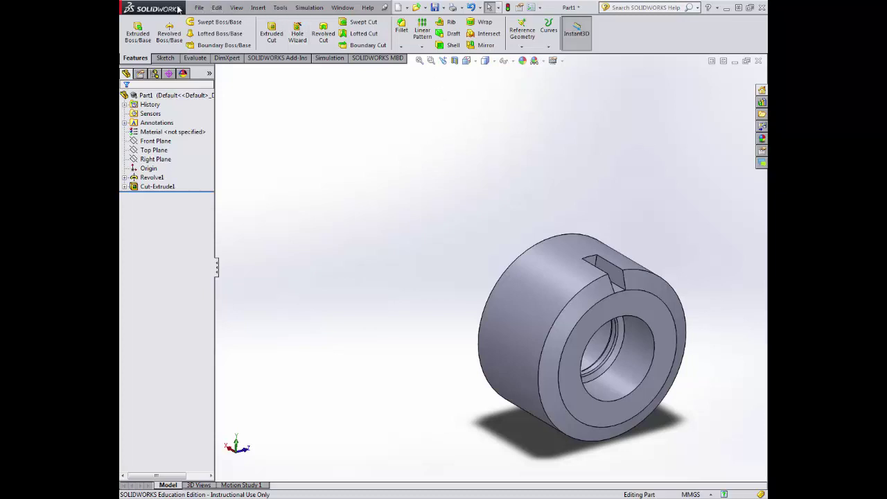
Show temporary axes so the bore's axis is visible.
click(258, 7)
click(258, 8)
click(236, 7)
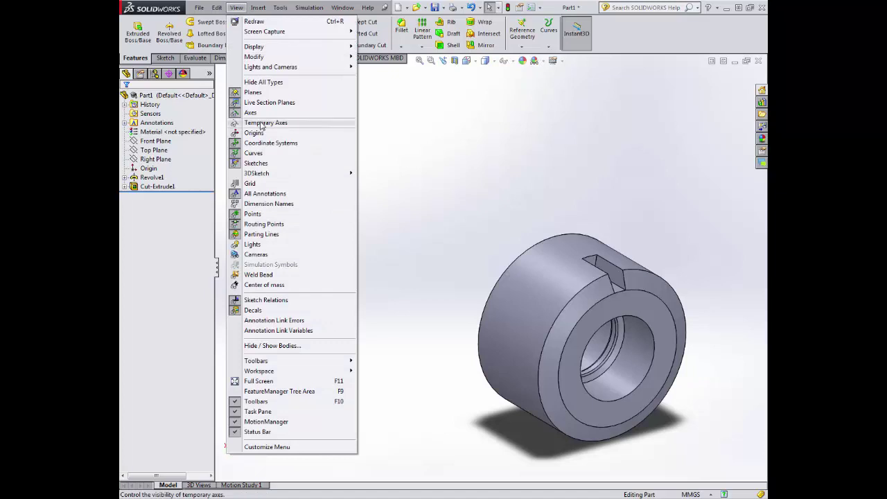
click(260, 125)
middle_drag(457, 279, 432, 261)
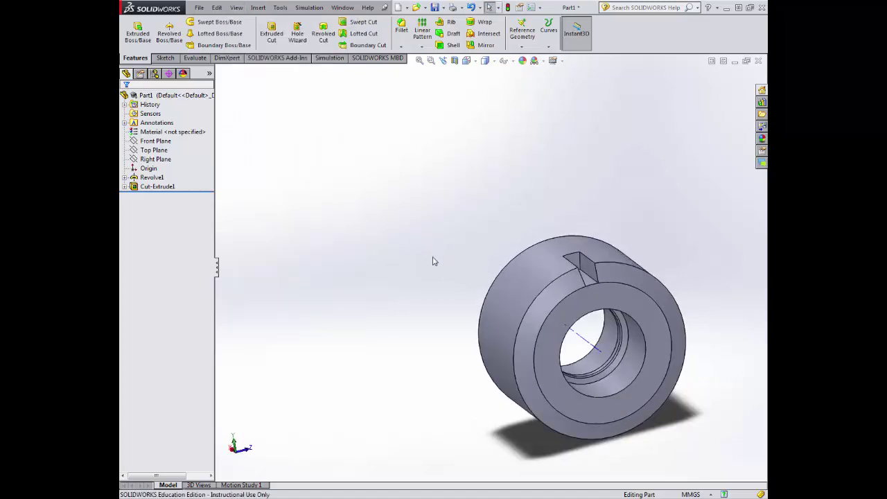
Circular-pattern Cut-Extrude1 around Axis<1>, 16 instances over 360°.
click(423, 47)
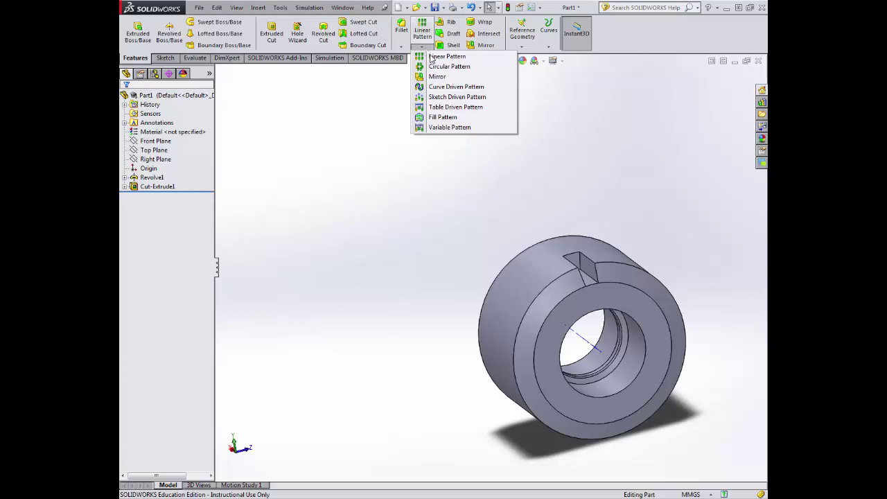
click(441, 66)
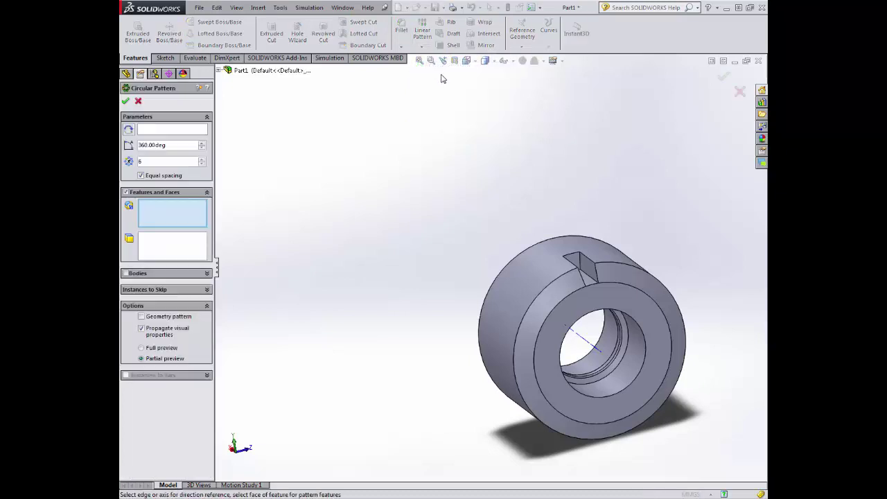
click(159, 132)
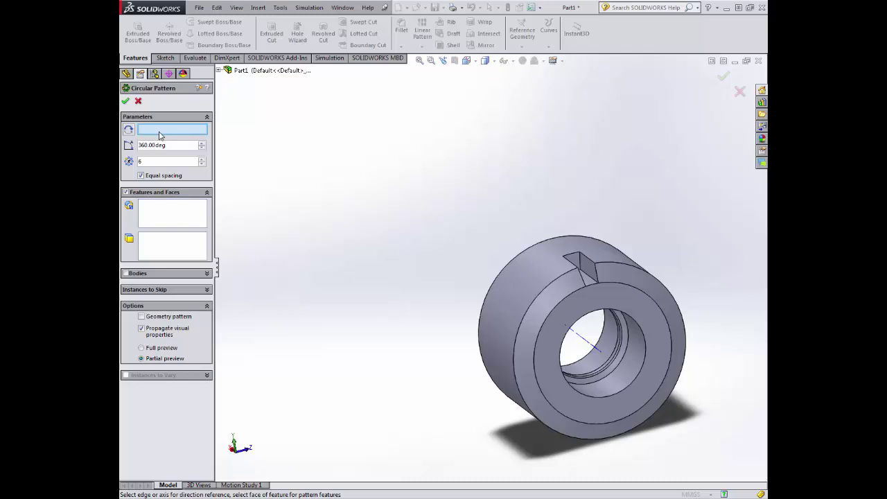
click(586, 340)
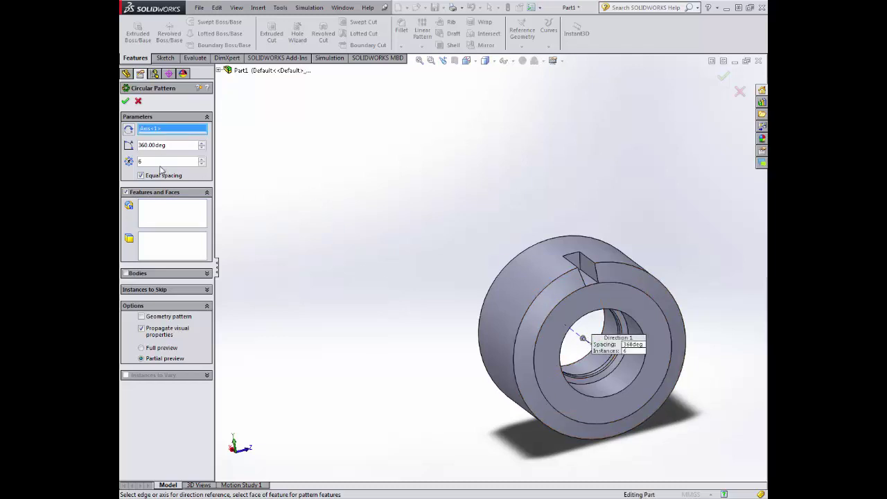
text(16)
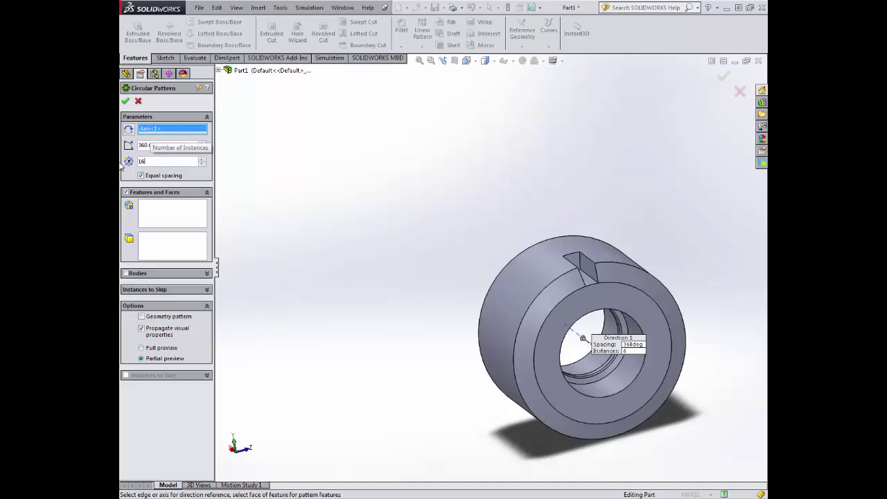
click(159, 211)
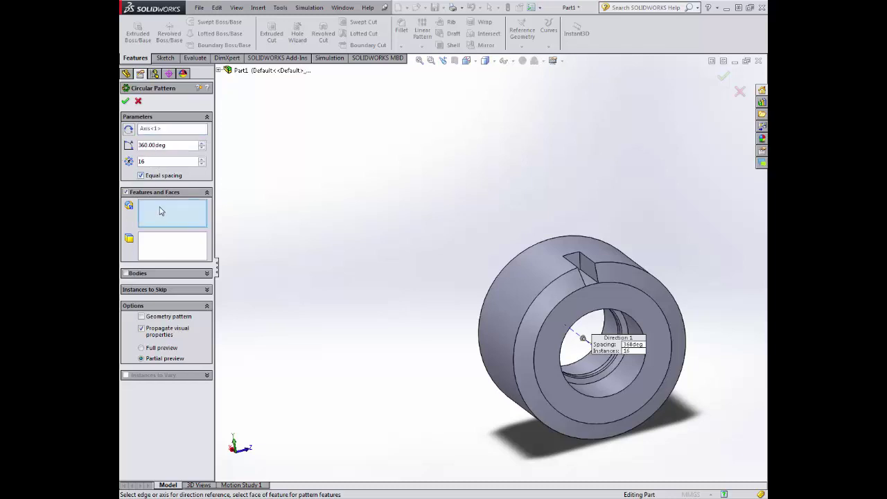
click(220, 71)
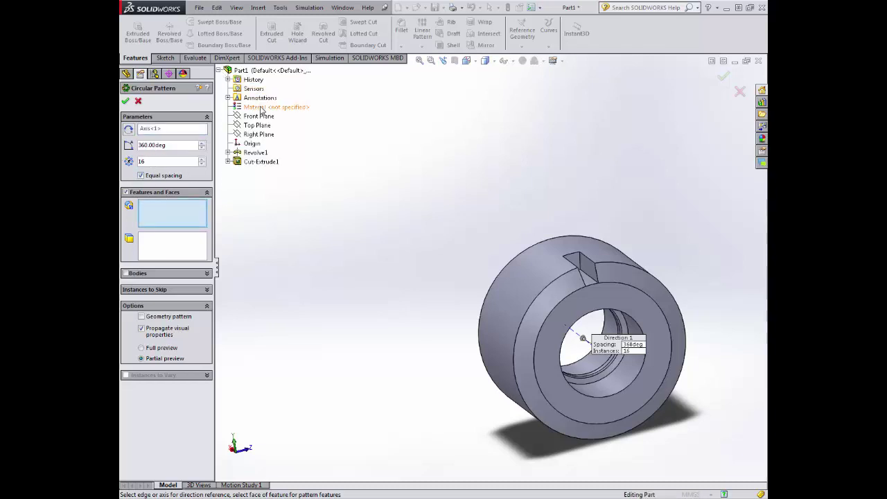
click(260, 161)
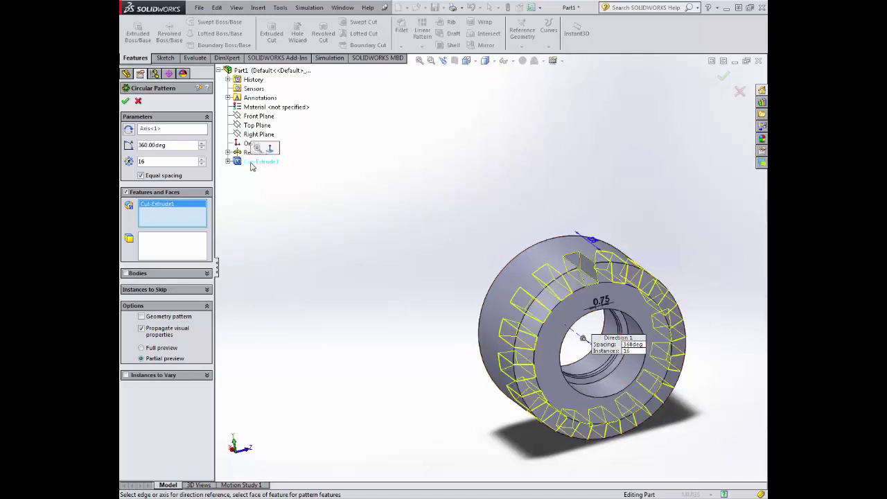
click(124, 101)
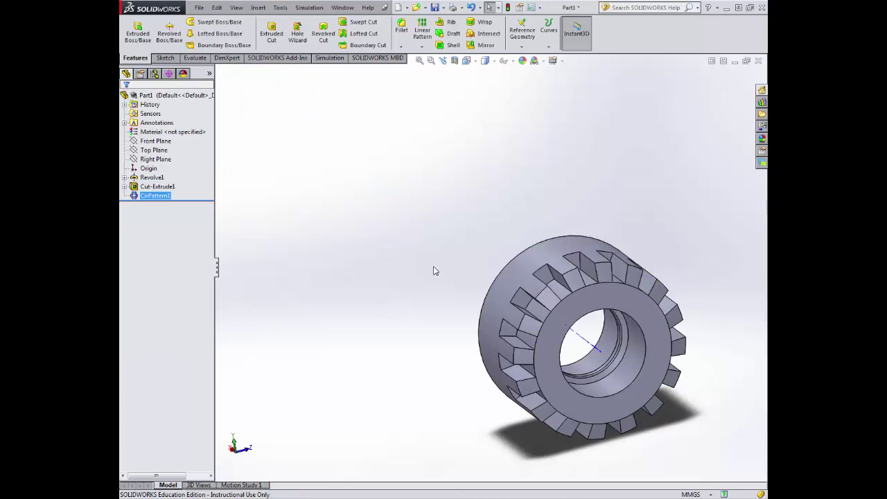
Inspect the patterned cuts and return the tyre to the isometric view.
middle_drag(434, 270, 406, 301)
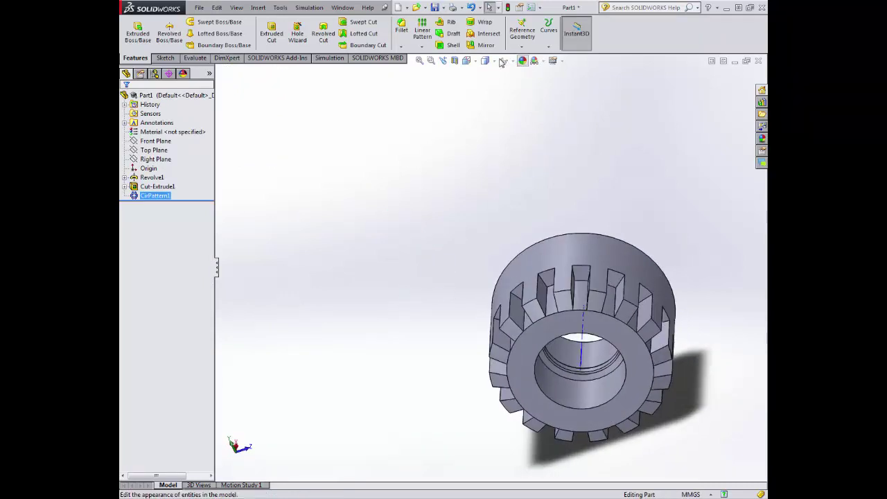
click(467, 61)
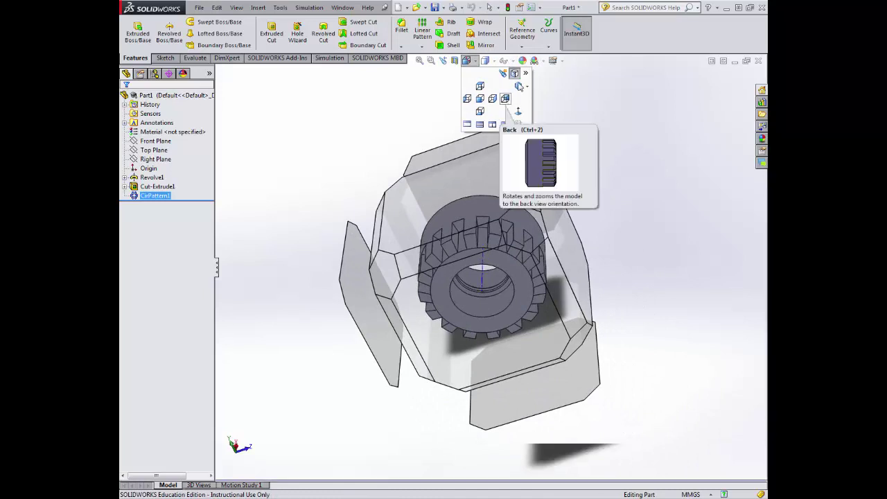
click(518, 86)
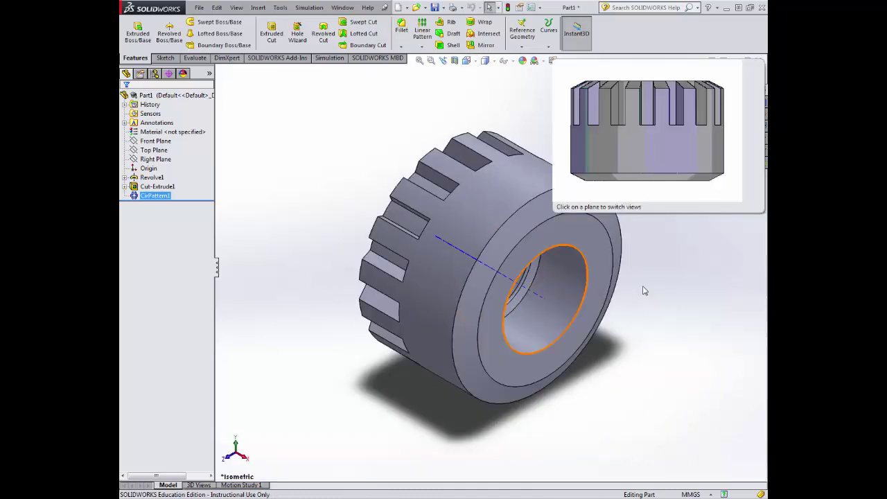
click(665, 311)
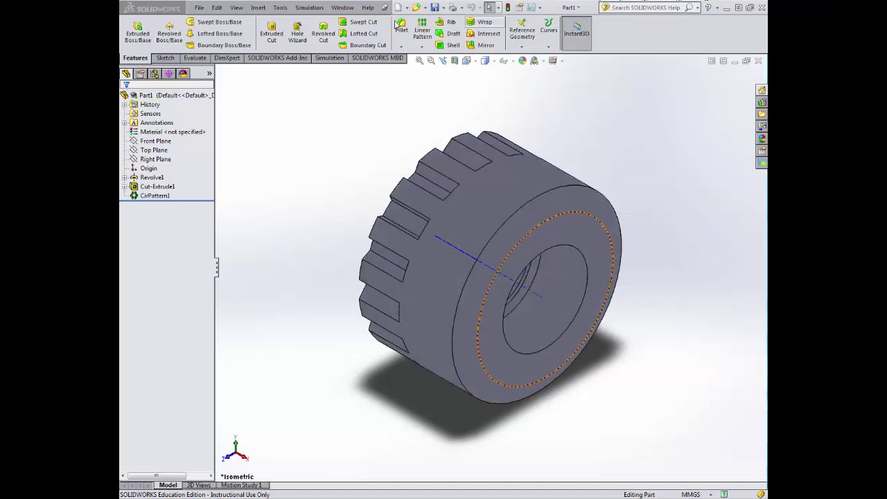
Start a sketch on the tyre's front face, hidden lines visible, viewed from the Right.
click(165, 58)
click(142, 32)
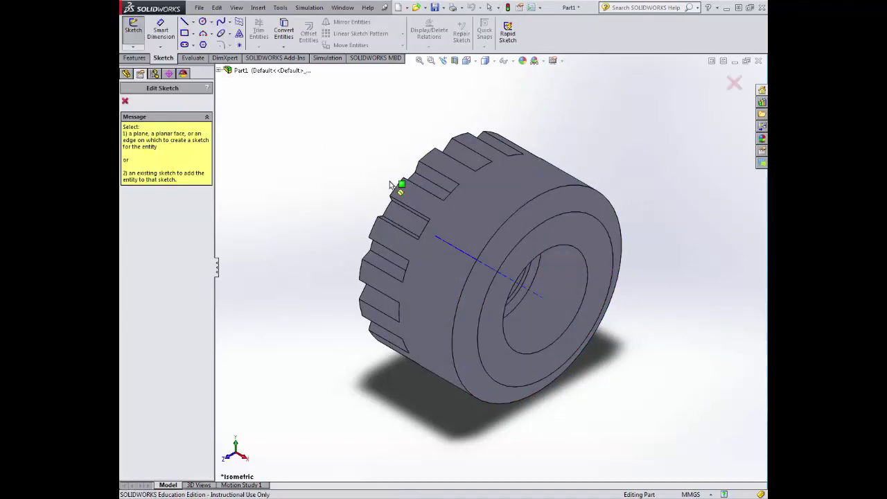
click(576, 239)
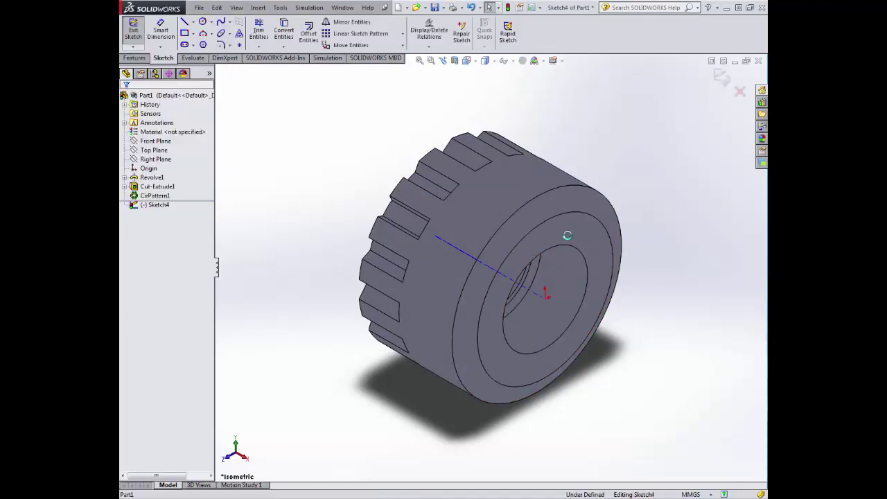
click(467, 60)
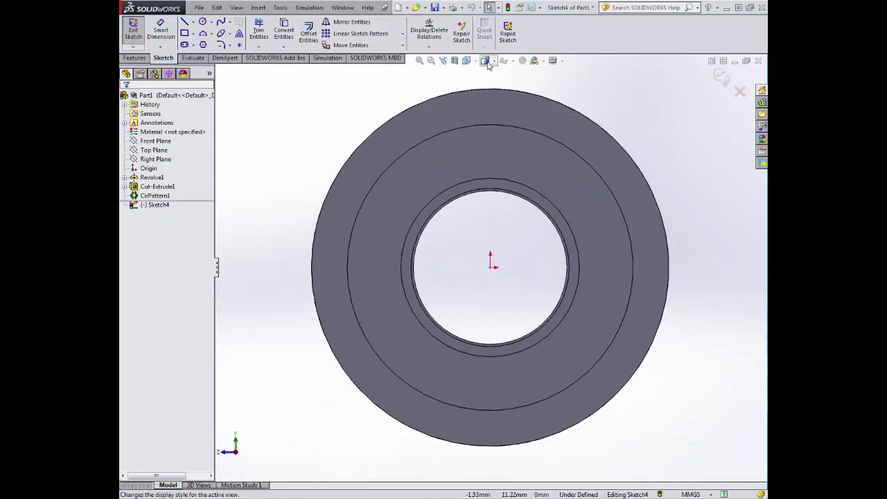
click(485, 114)
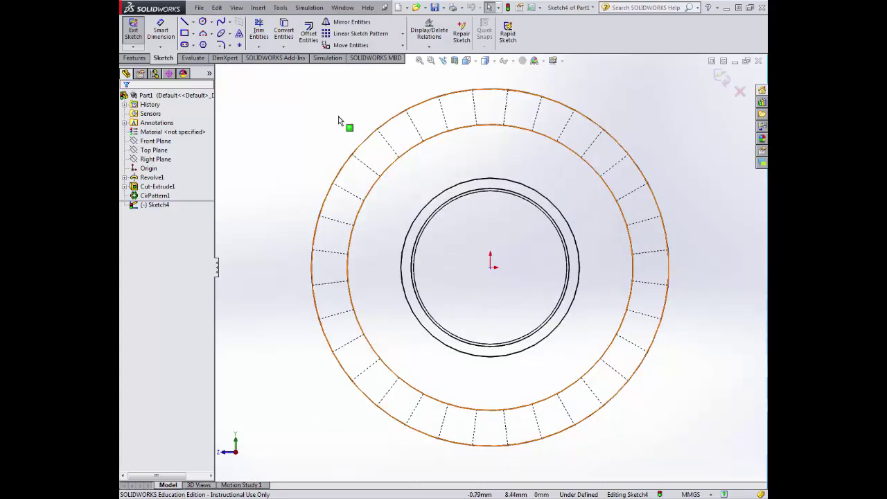
middle_drag(506, 139, 497, 162)
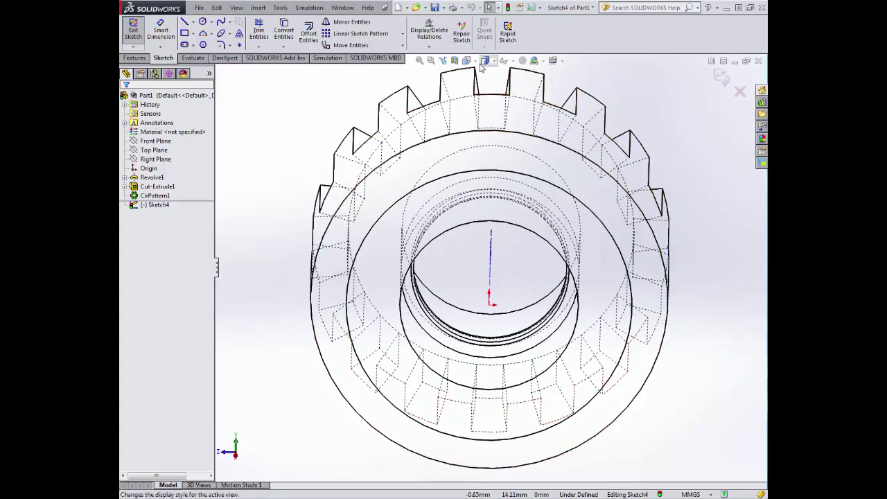
key(ctrl+space)
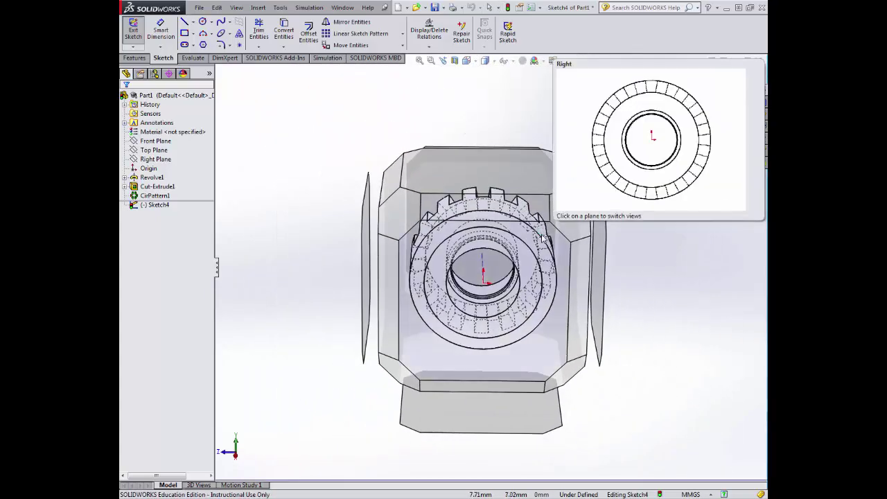
click(516, 222)
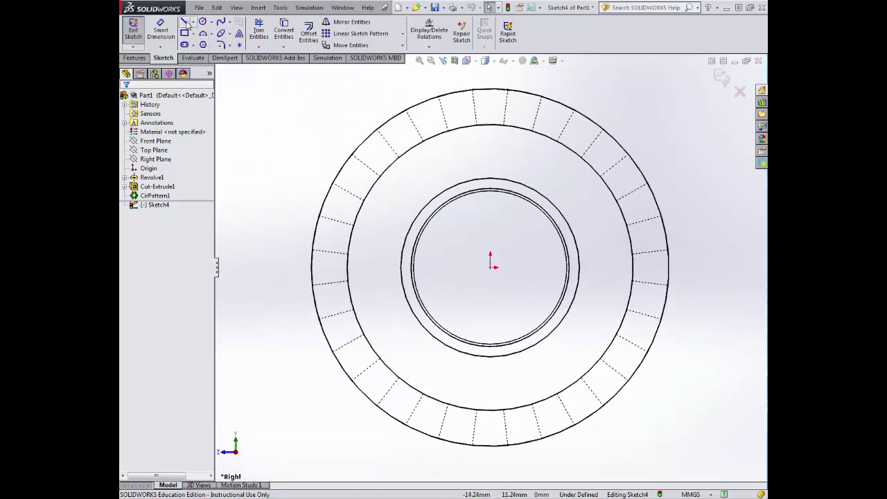
Sketch a vertical centerline and an angled centerline, both from the origin.
click(186, 23)
click(195, 24)
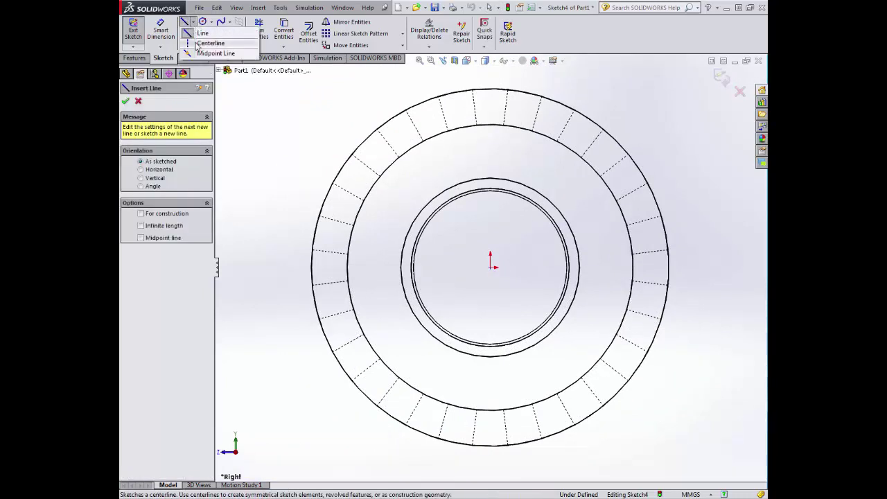
click(208, 42)
click(491, 269)
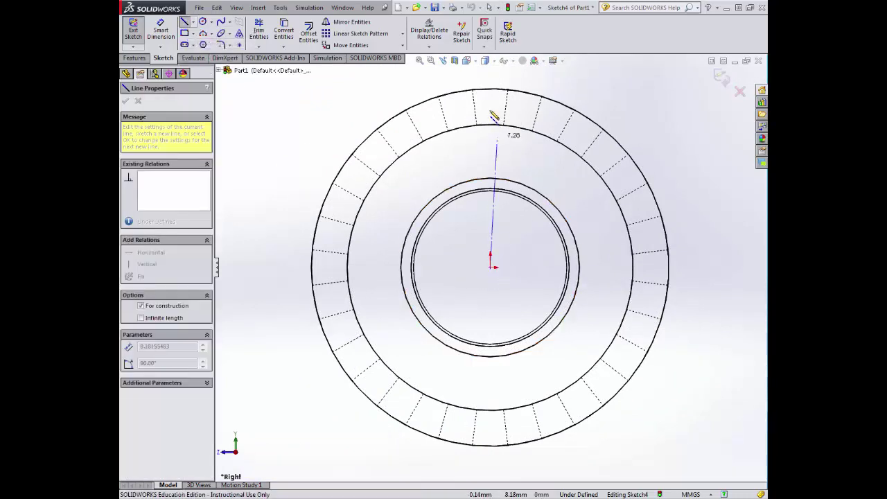
click(490, 75)
key(Escape)
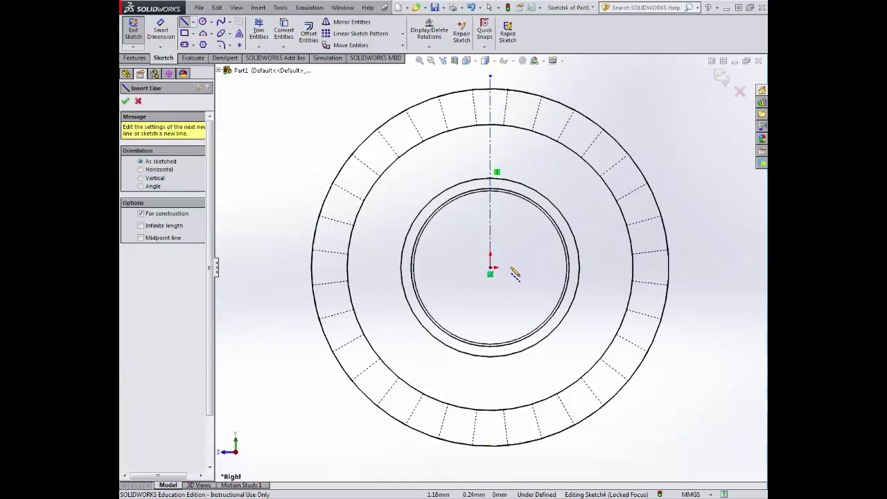
click(491, 268)
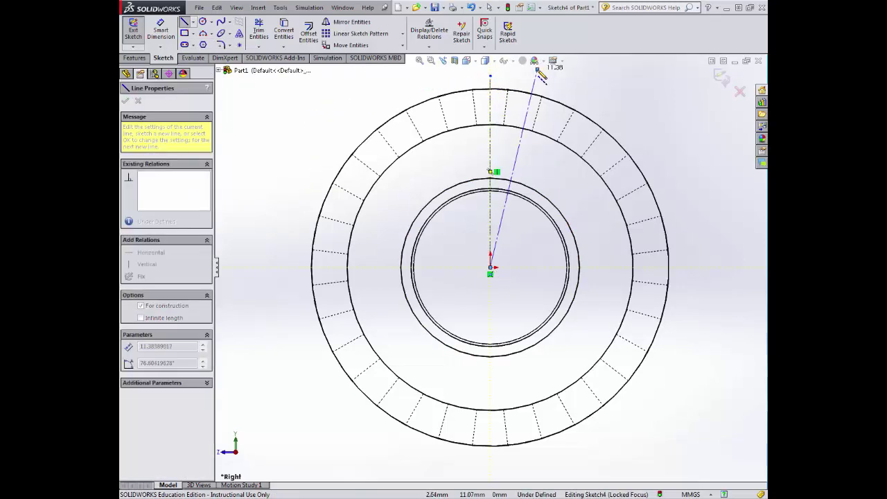
click(537, 69)
key(Escape)
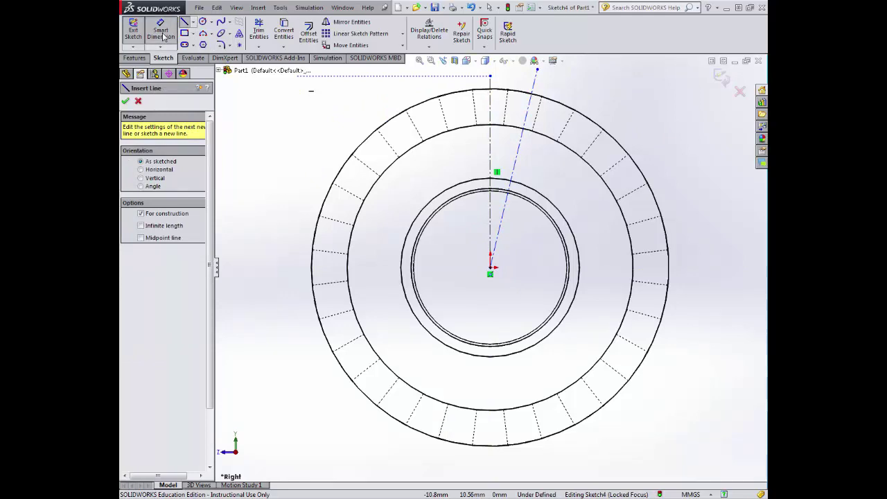
Dimension the angle between the two centerlines as 12°.
click(160, 31)
click(491, 108)
click(523, 125)
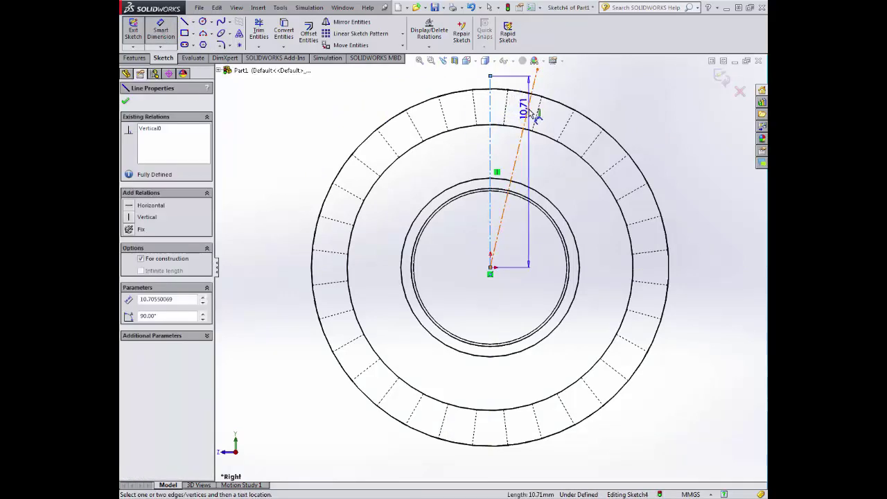
click(523, 85)
text(12)
key(Return)
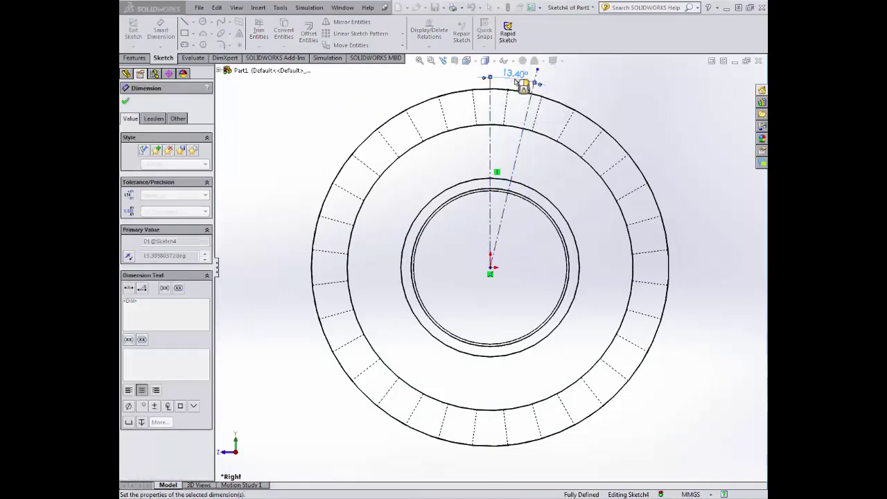
key(z)
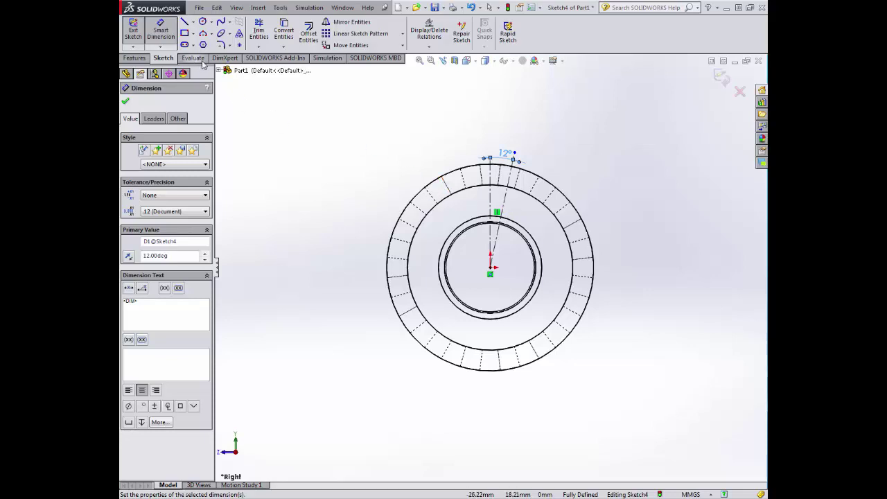
Offset the 12° centerline 0.75 mm to one side only, with Bi-directional off.
click(126, 102)
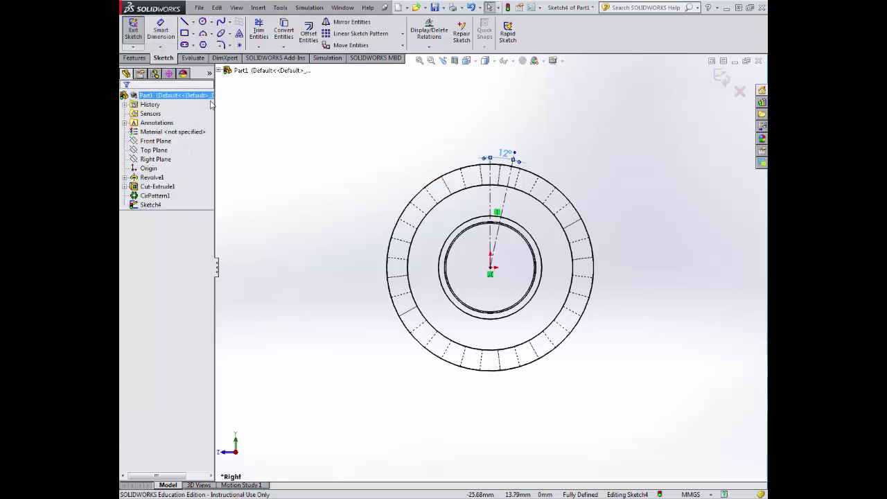
click(308, 31)
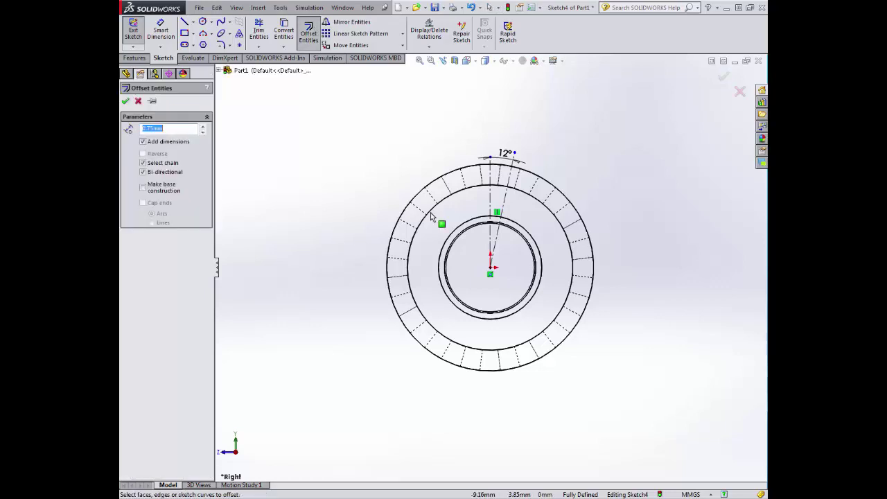
click(503, 201)
click(142, 172)
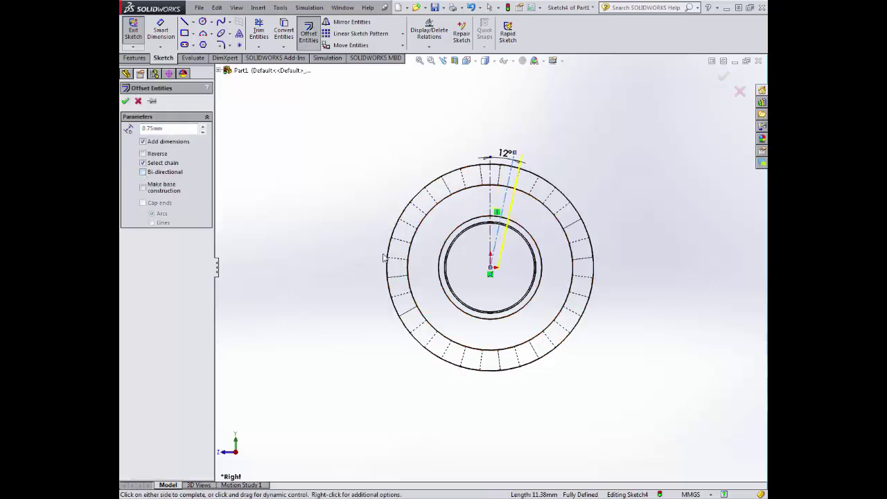
scroll(516, 166, down, 4)
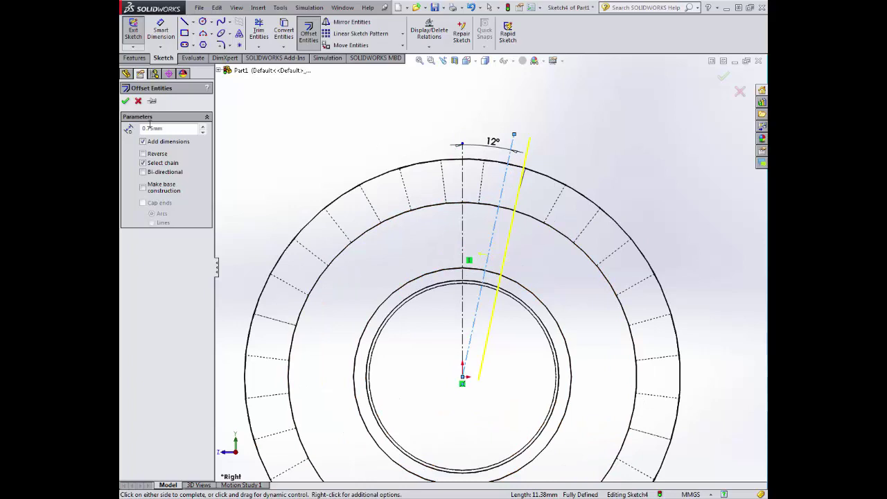
click(125, 102)
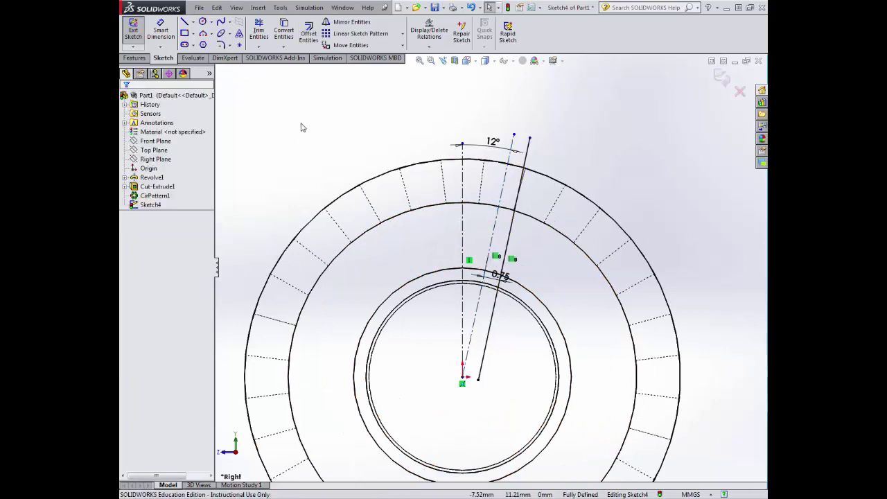
Draw an origin-centred circle out to the ring's inner tread edge.
scroll(323, 119, up, 4)
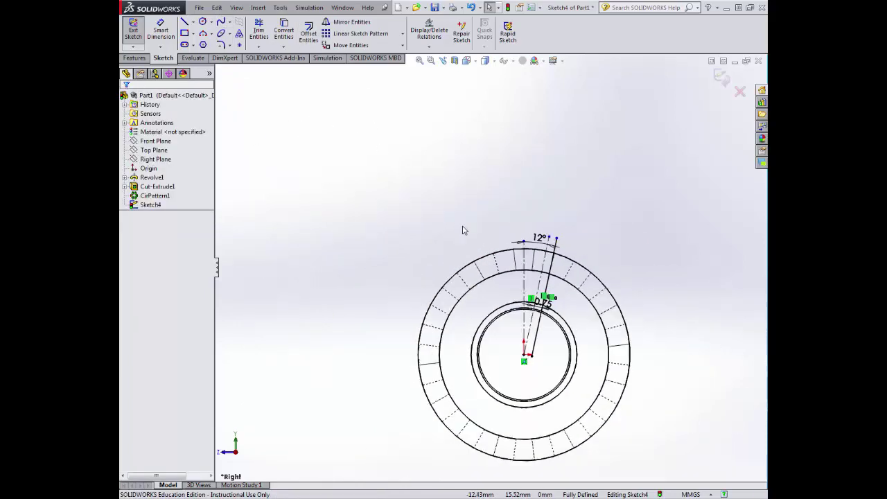
click(202, 22)
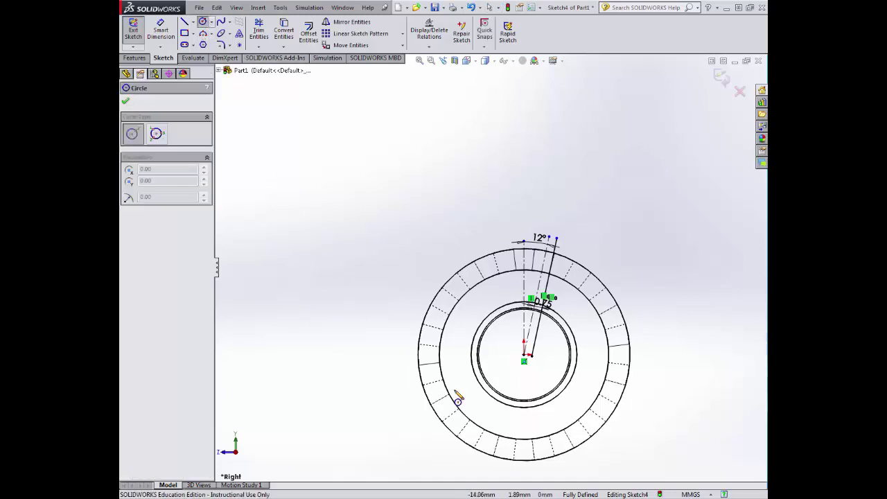
click(525, 356)
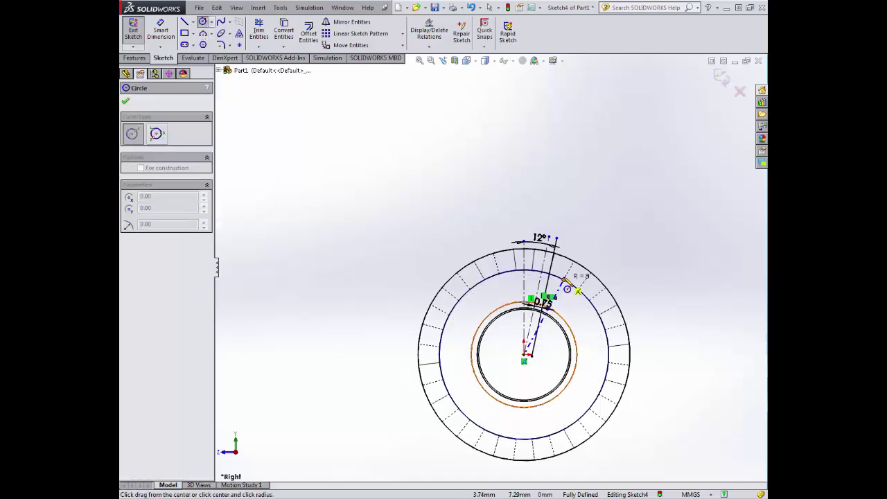
click(565, 282)
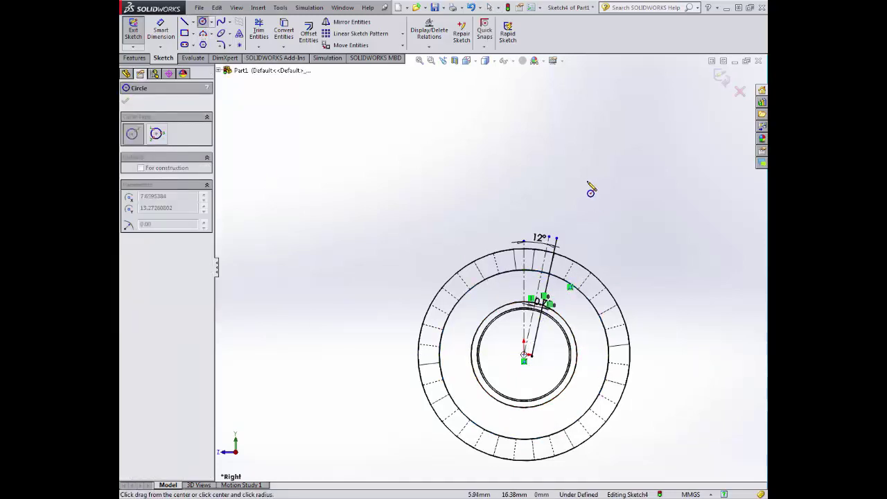
Trim the circle, then draw a line from the offset-line/arc intersection past the outer ring.
click(259, 29)
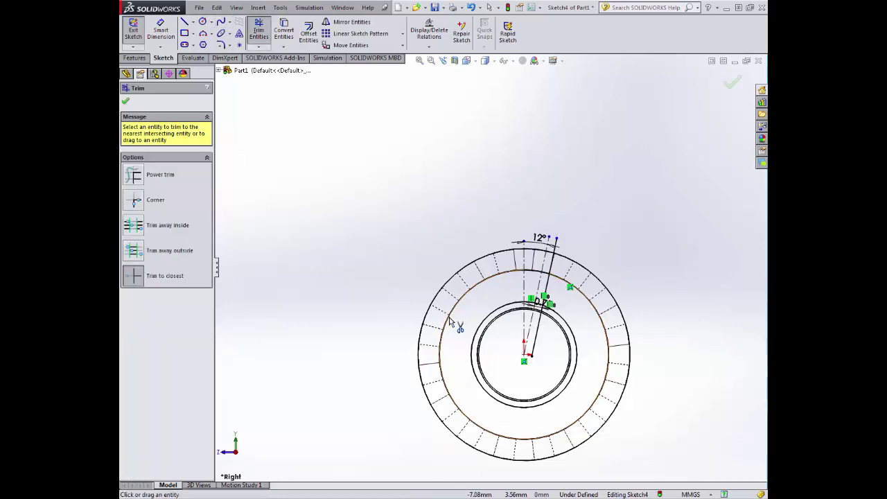
click(451, 320)
scroll(582, 248, down, 2)
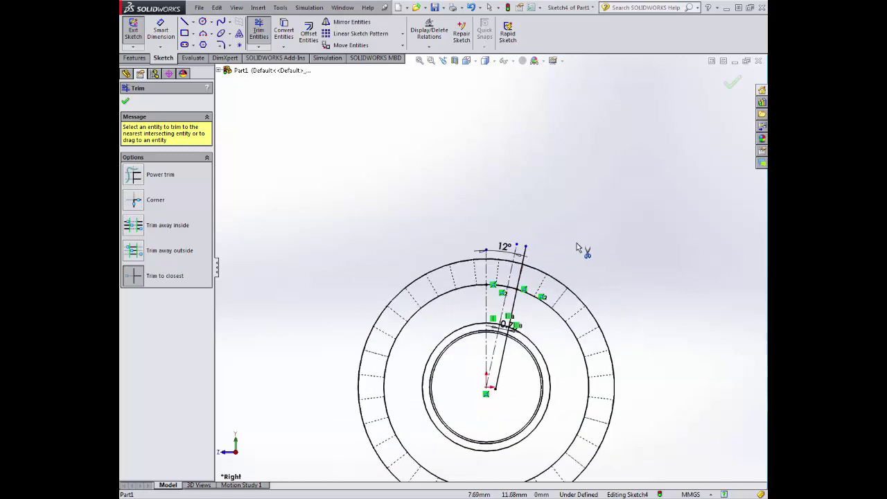
click(184, 22)
scroll(523, 315, down, 5)
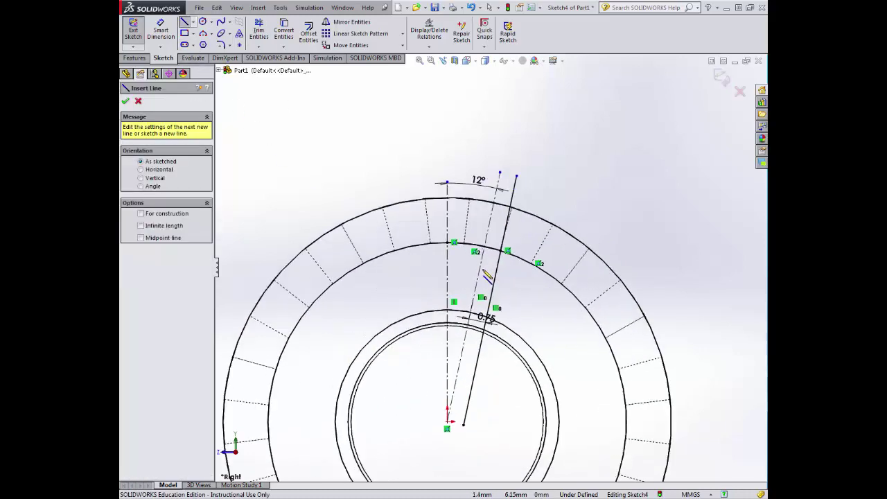
click(514, 236)
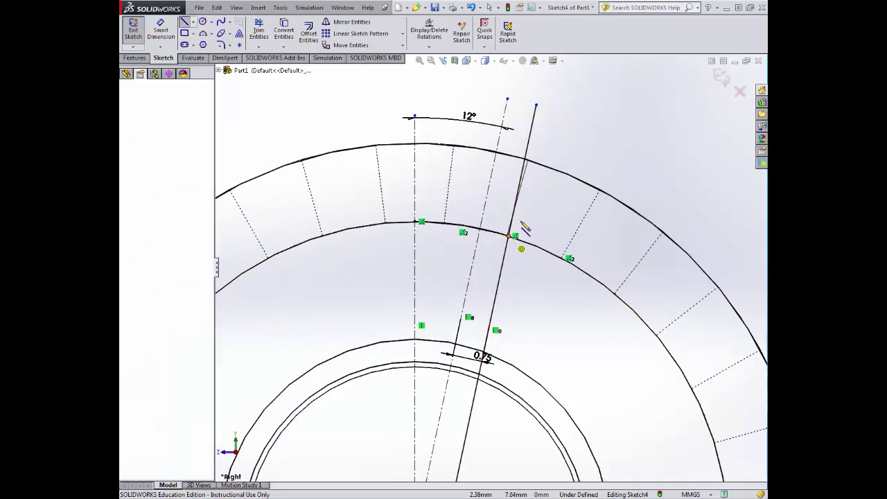
click(559, 134)
key(Escape)
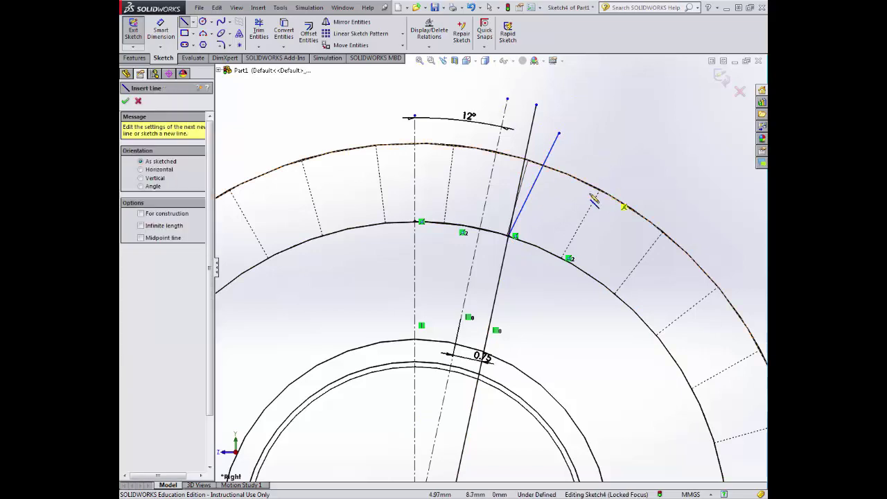
Dimension the new line at 7° to the offset line and trim its excess segment.
click(163, 29)
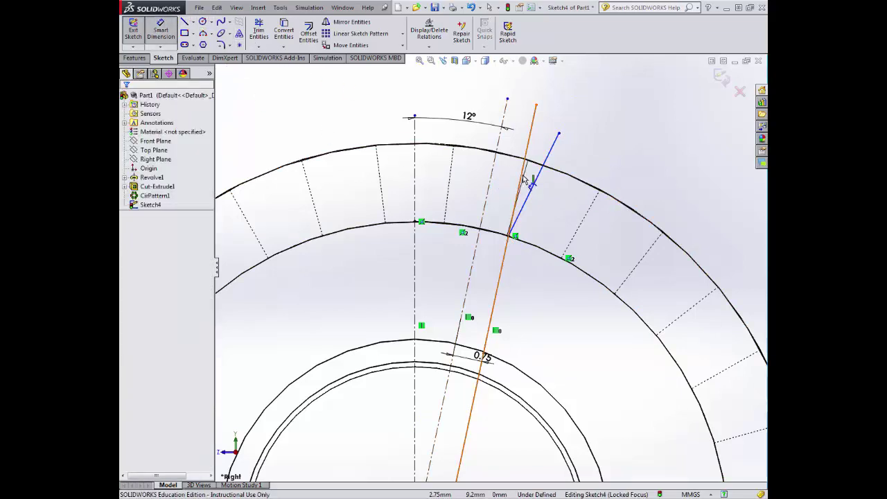
click(525, 176)
click(542, 172)
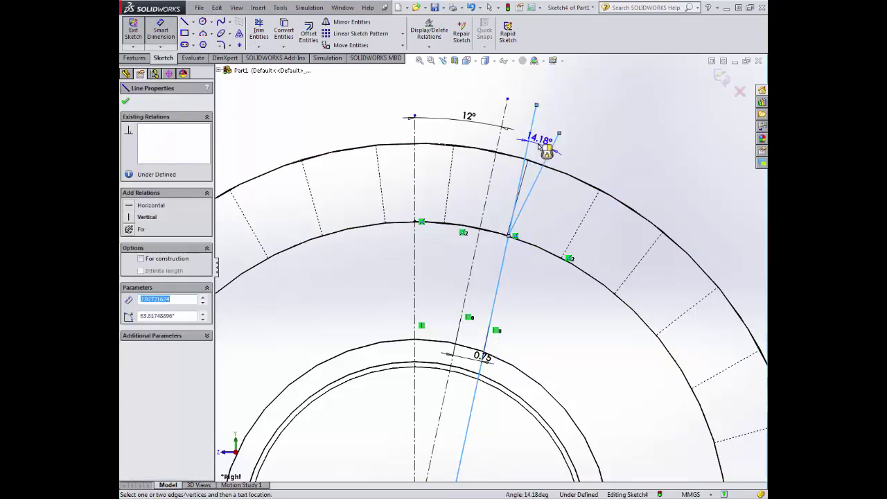
click(539, 144)
key(Return)
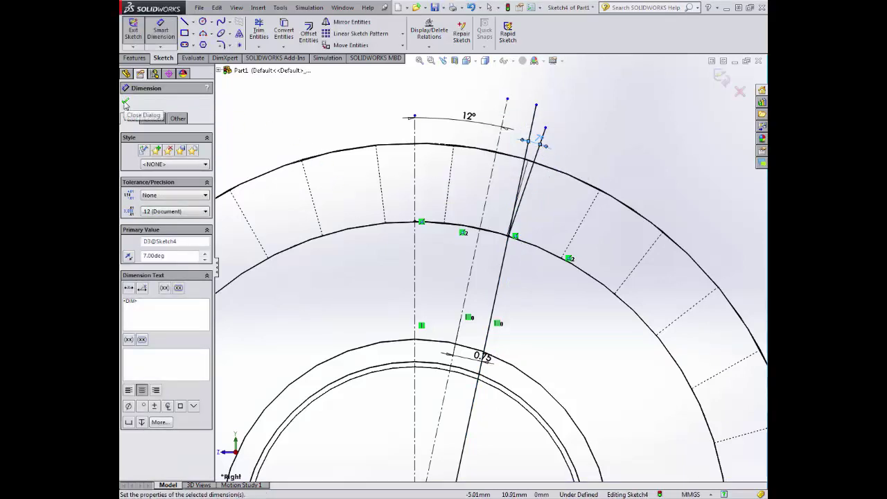
click(125, 102)
click(258, 31)
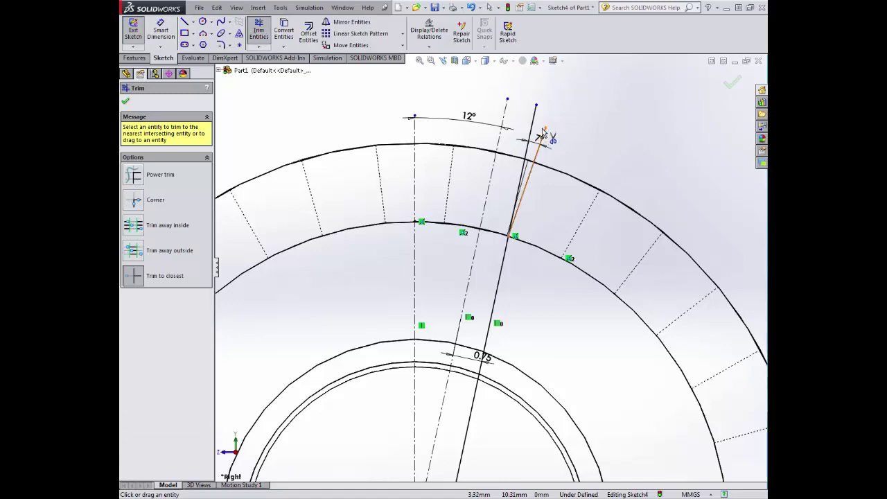
click(524, 173)
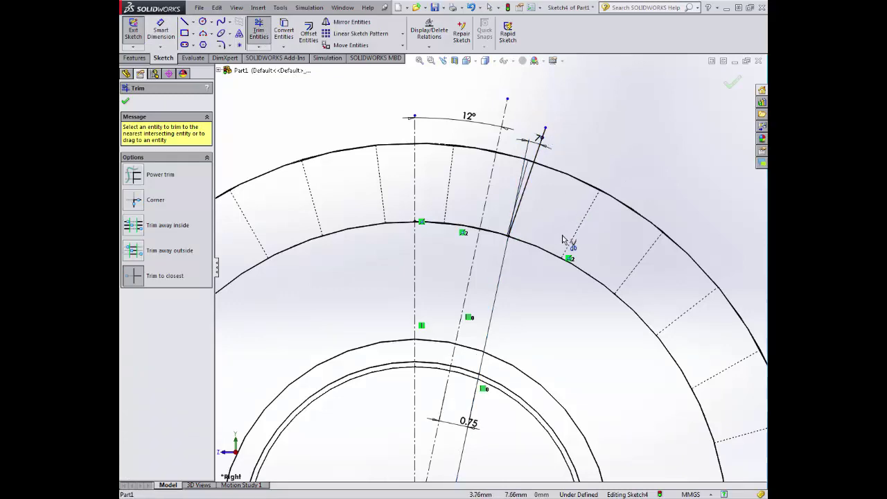
Mirror the slanted 7° line about the block's centerline.
click(475, 61)
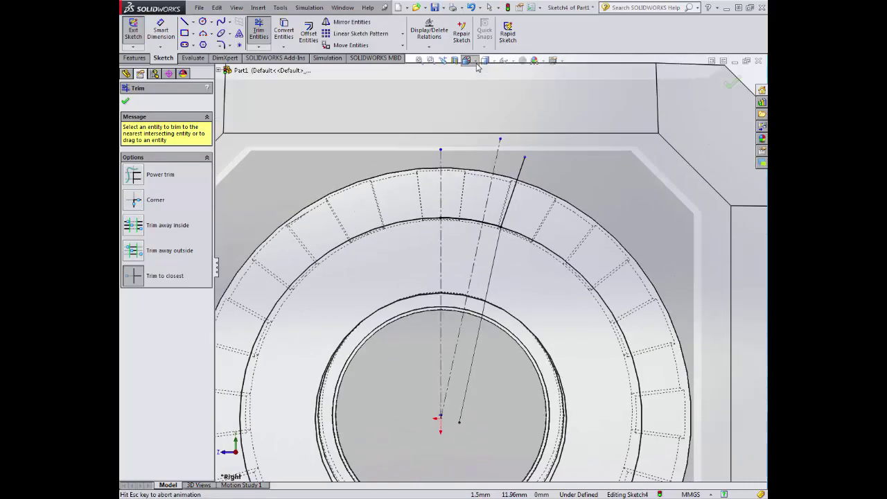
click(475, 62)
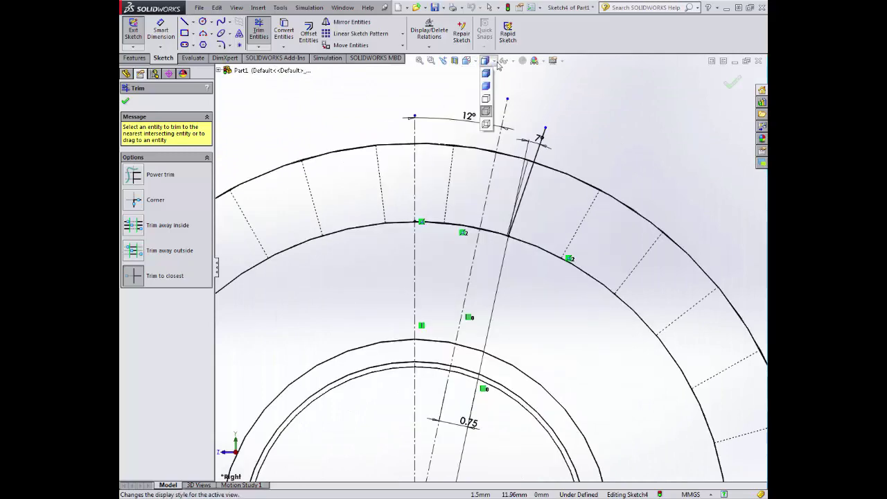
mouse_move(424, 220)
middle_down()
mouse_move(423, 230)
mouse_move(422, 210)
middle_up()
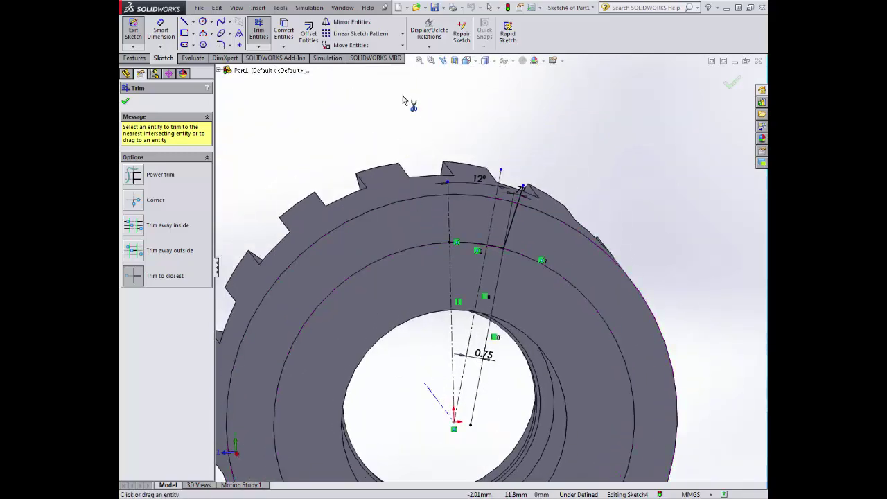
click(340, 22)
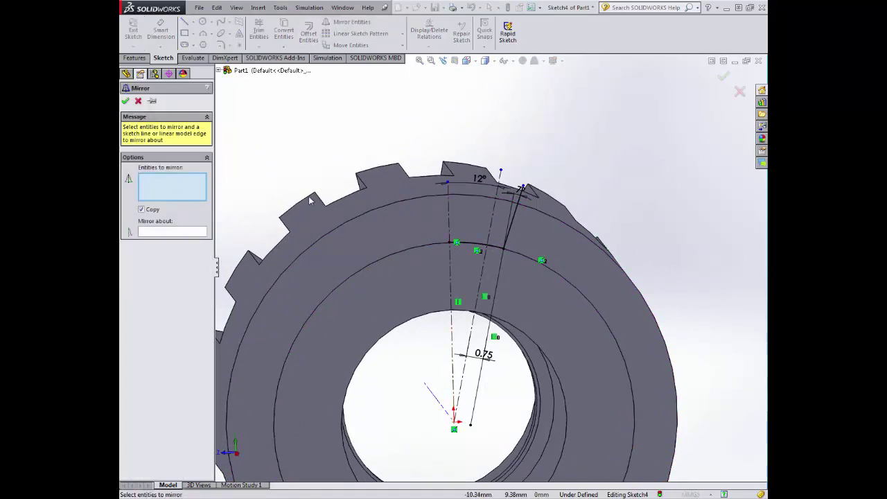
scroll(528, 223, down, 2)
click(499, 221)
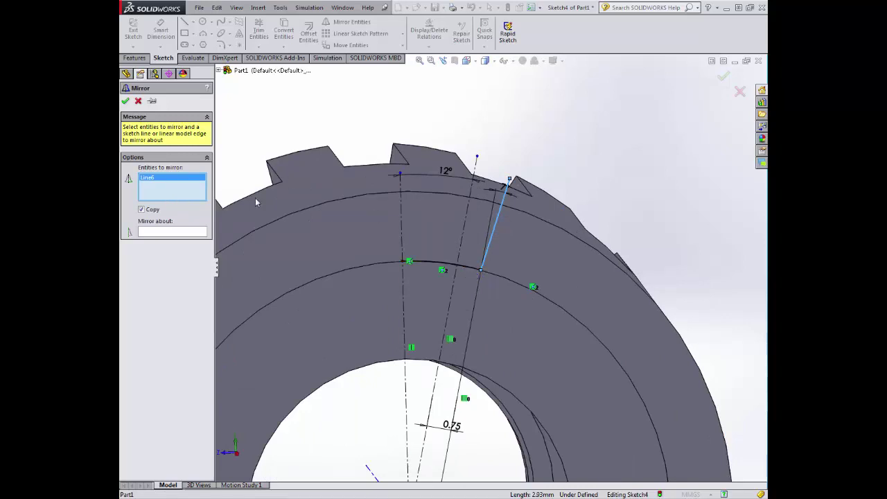
click(169, 234)
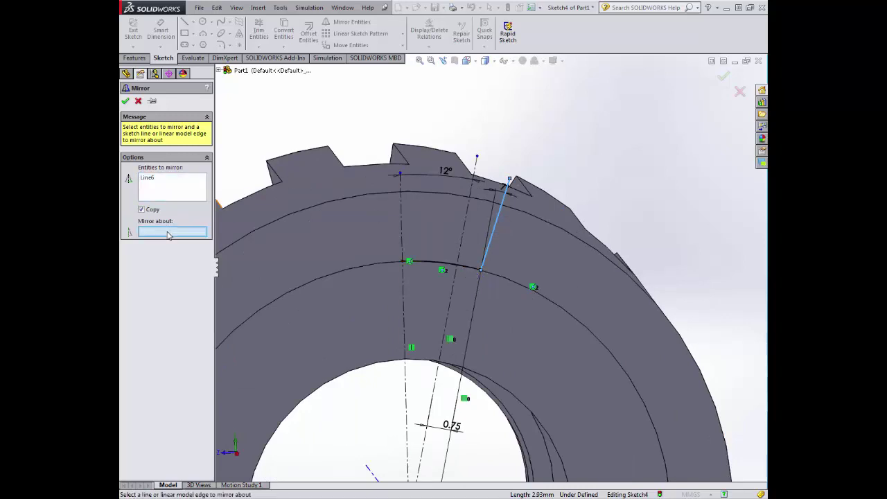
click(450, 316)
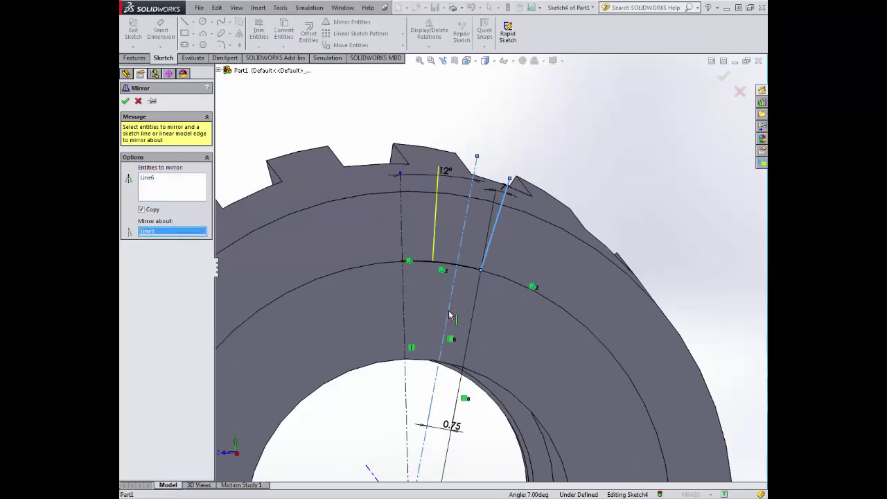
click(126, 101)
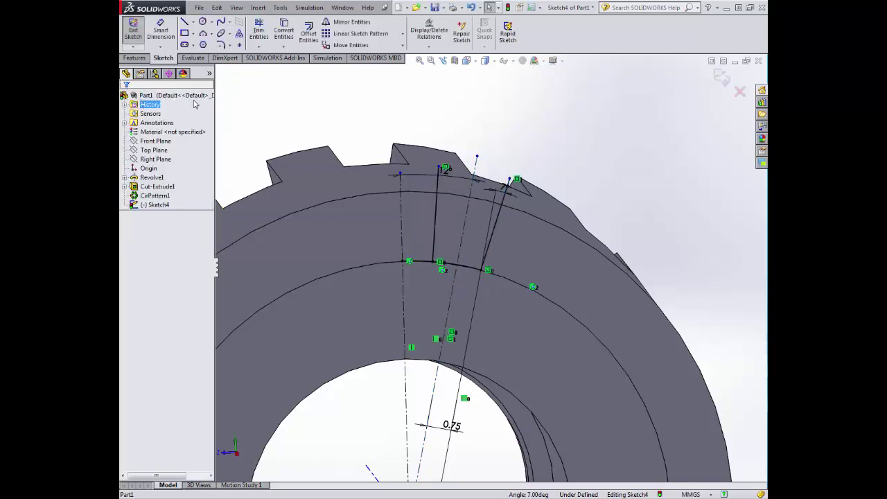
Draw a top line joining both slanted lines to close the tread-block outline.
click(443, 168)
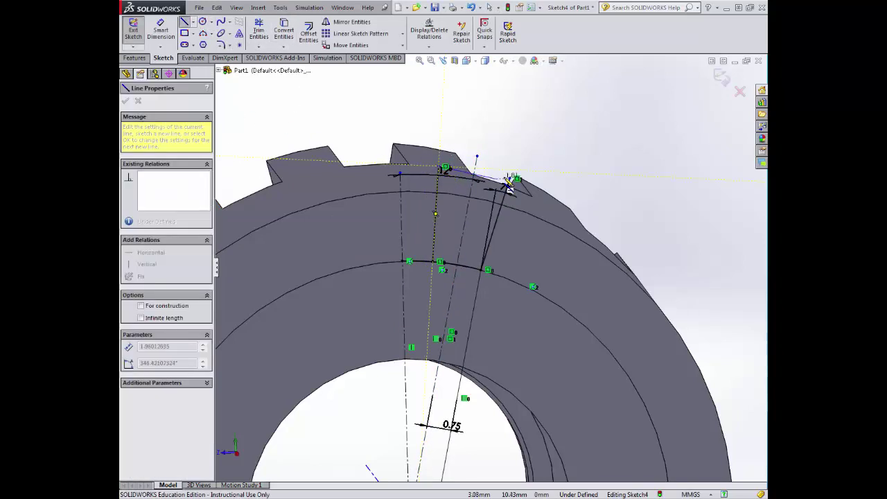
click(509, 180)
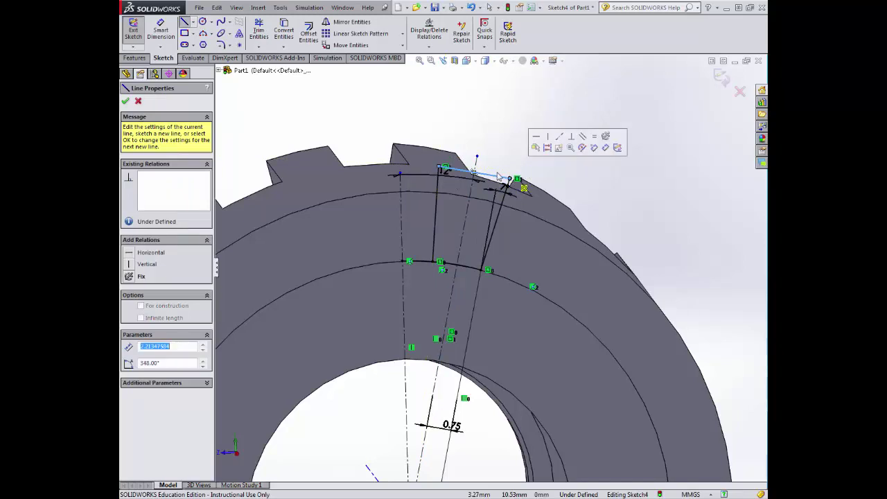
click(127, 101)
click(258, 32)
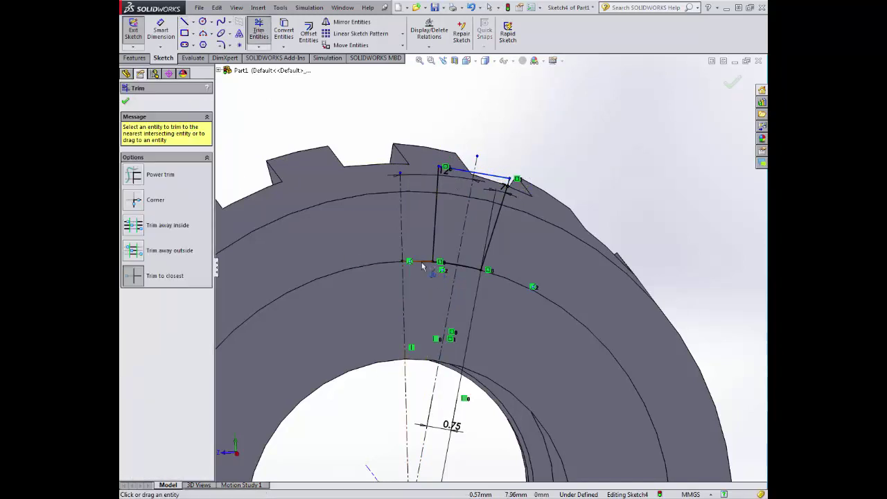
mouse_move(367, 215)
middle_down()
mouse_move(345, 192)
mouse_move(348, 182)
mouse_move(344, 205)
middle_up()
Extruded-cut the tread-block region of Sketch4 blind 5.75 mm into the wheel face.
scroll(344, 205, up, 3)
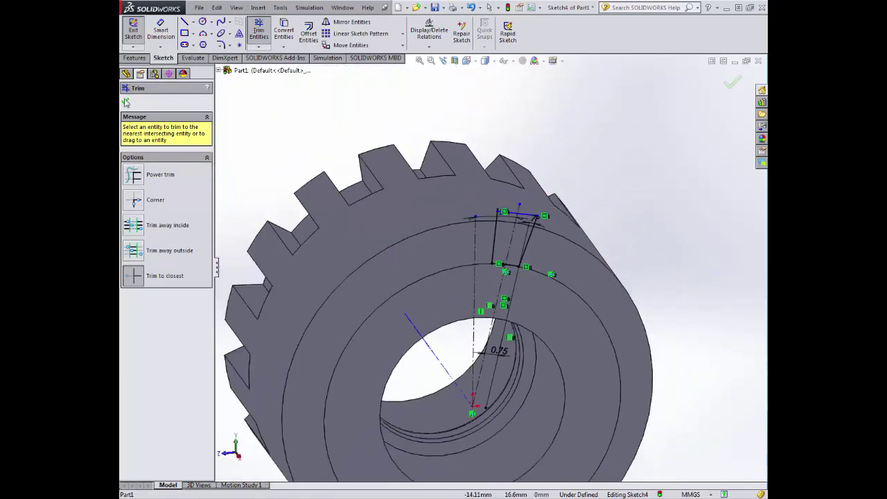
click(126, 101)
click(135, 57)
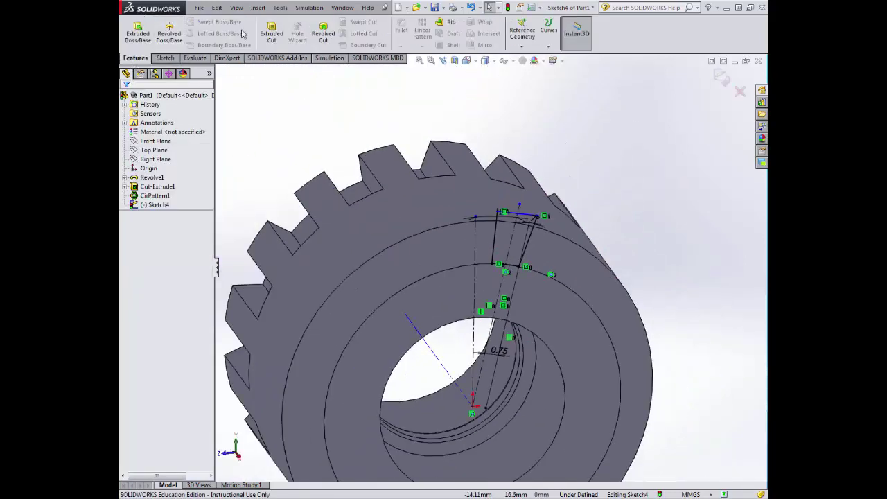
click(285, 32)
middle_drag(309, 166, 331, 171)
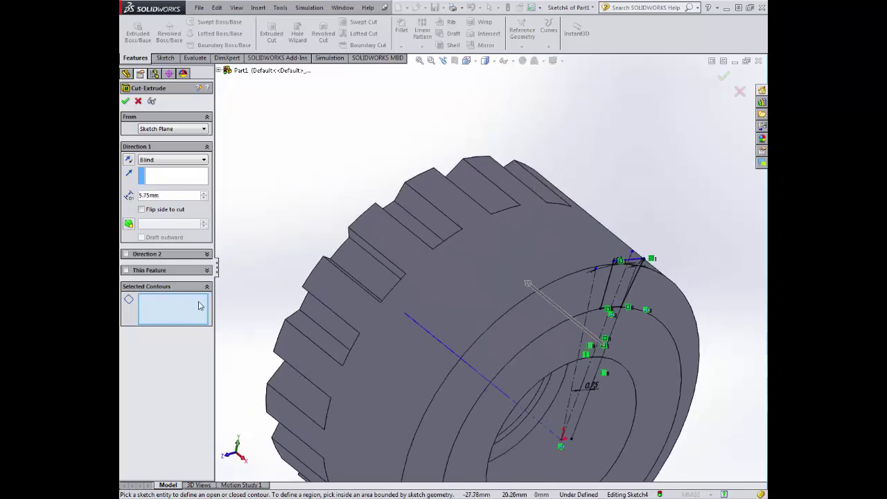
middle_drag(228, 298, 356, 264)
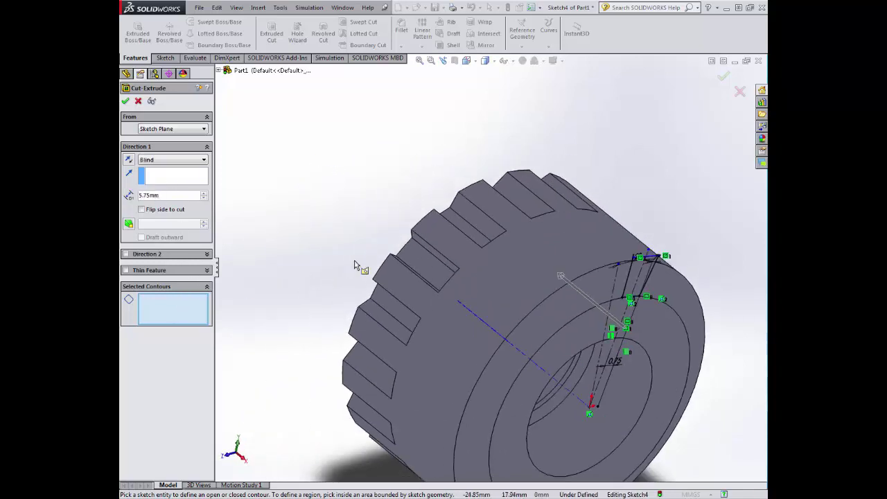
click(638, 273)
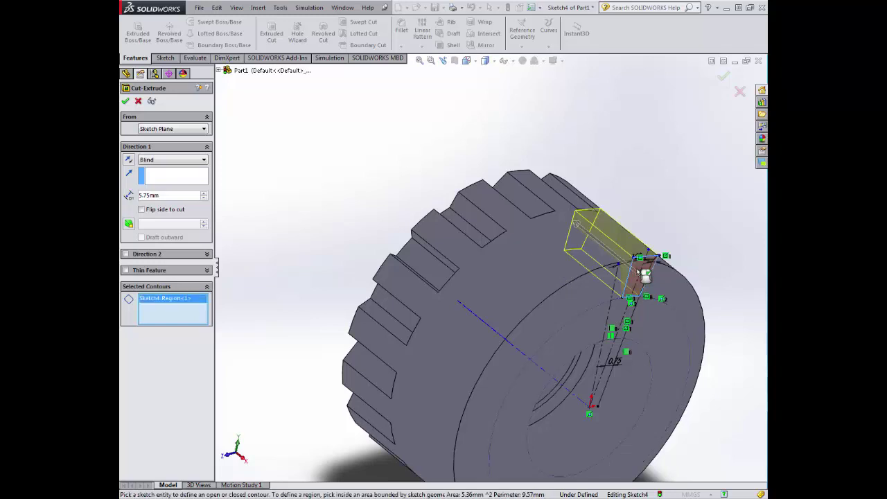
click(125, 101)
scroll(380, 212, up, 3)
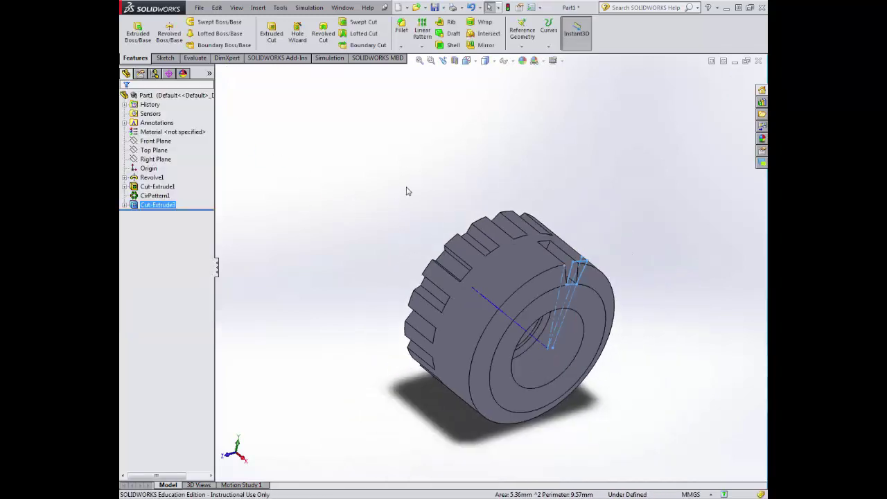
middle_drag(408, 190, 366, 161)
Circular-pattern Cut-Extrude3 around the bore's temporary axis, 360° with 16 instances.
click(339, 174)
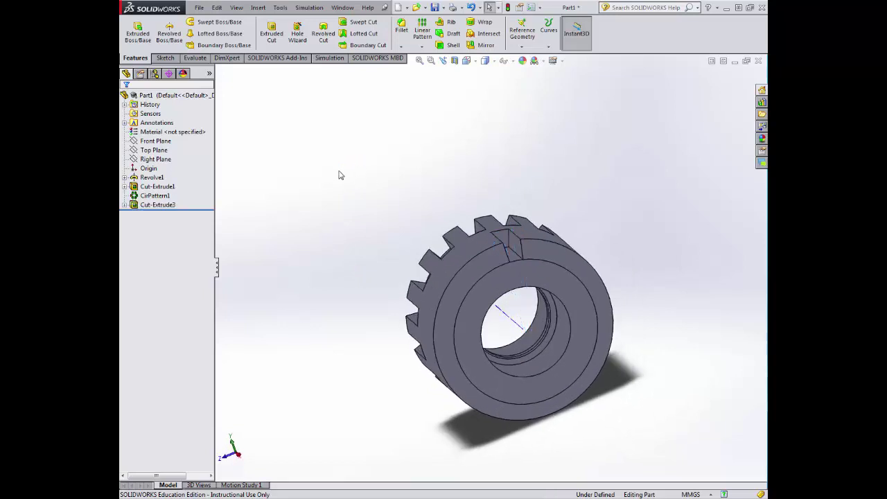
click(421, 47)
click(439, 66)
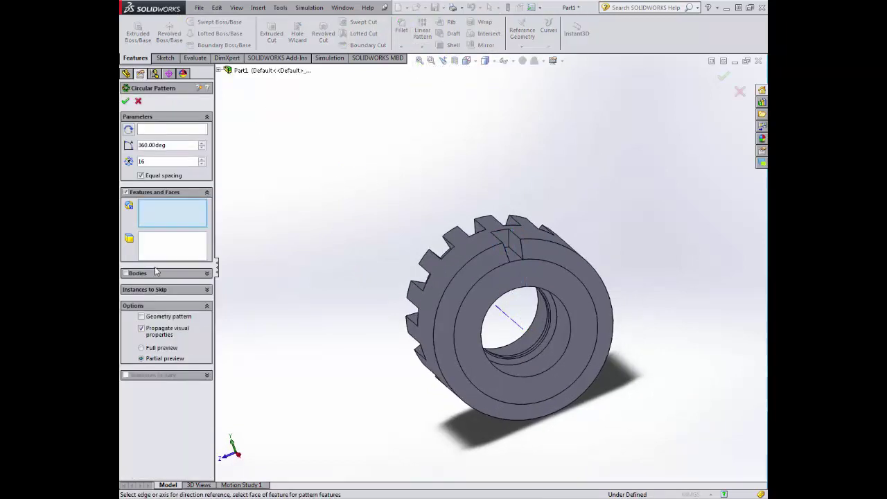
click(148, 133)
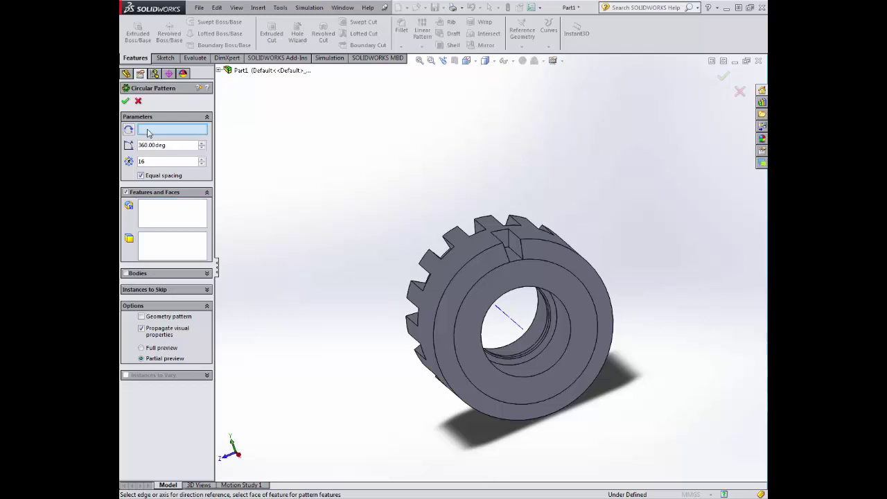
click(513, 322)
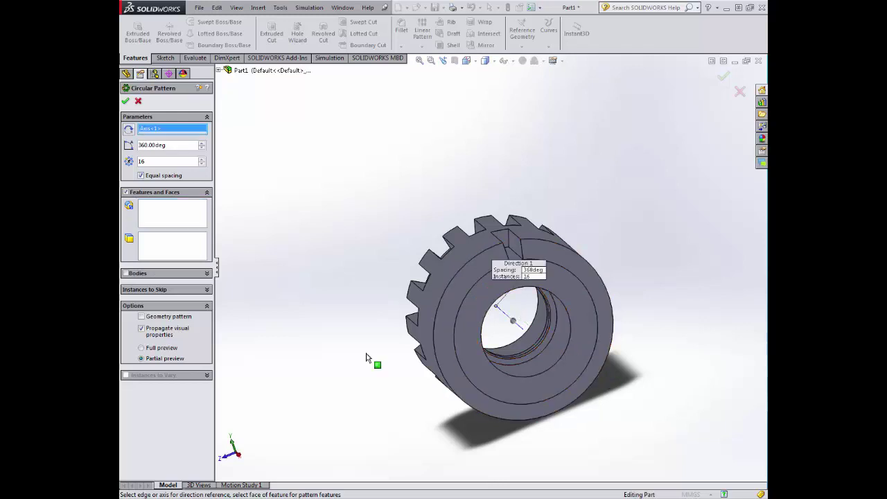
click(156, 212)
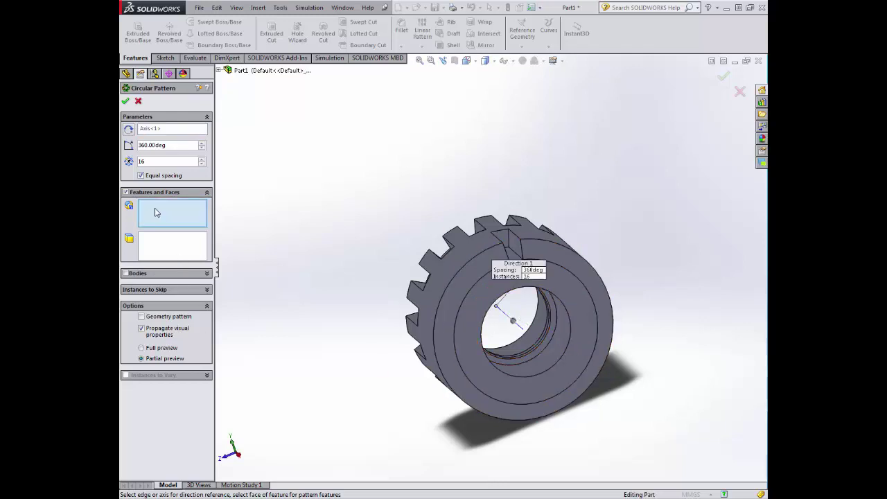
click(219, 71)
click(255, 182)
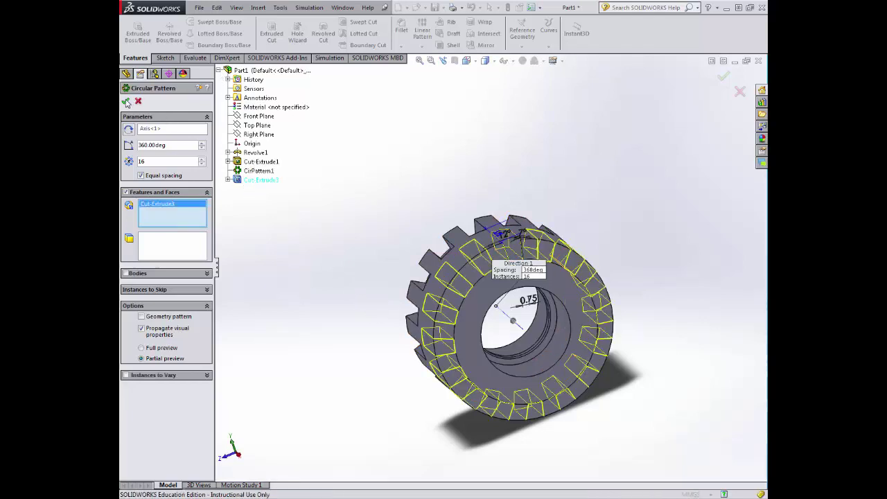
click(126, 102)
middle_drag(347, 154, 423, 208)
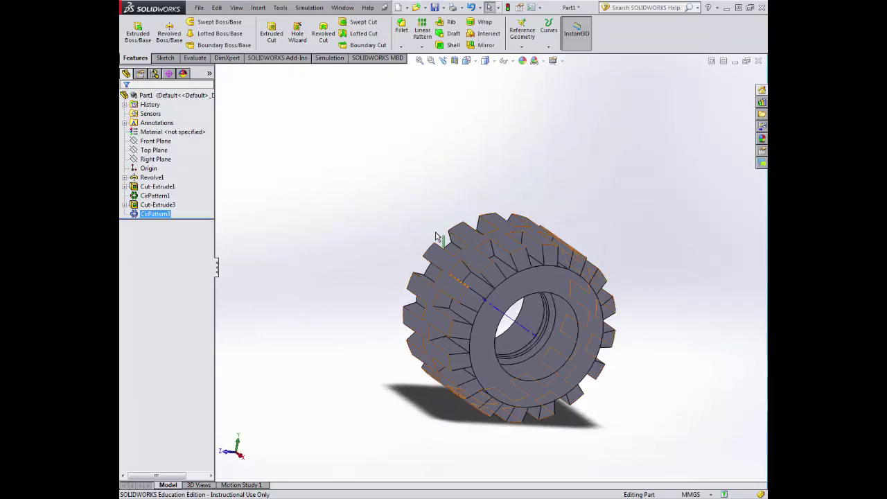
Turn off Temporary Axes display so only the finished wheel shows.
click(244, 7)
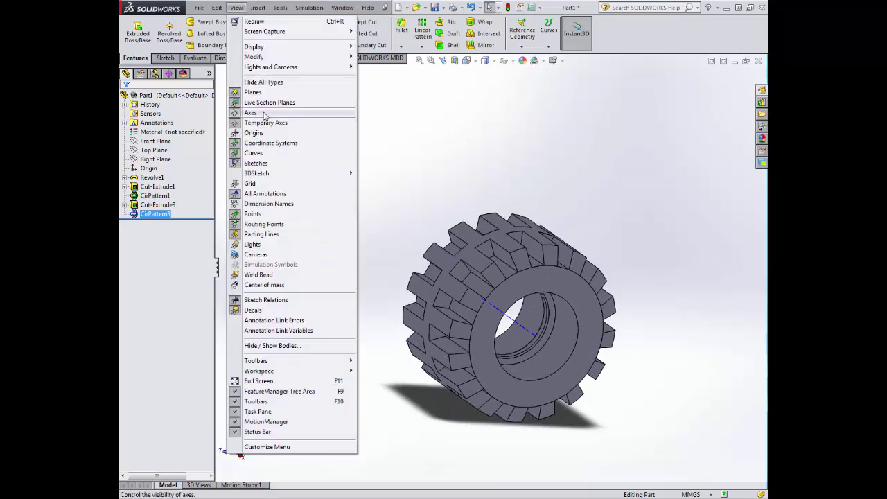
click(277, 121)
middle_drag(386, 174, 367, 170)
click(466, 60)
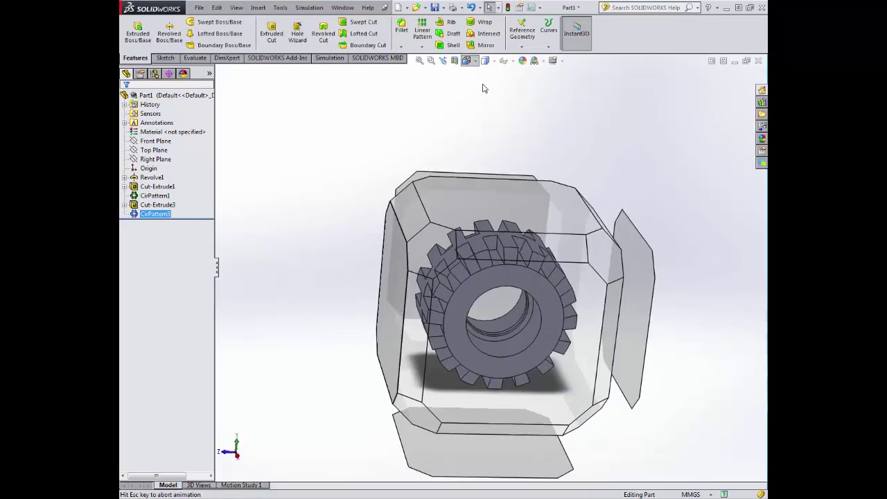